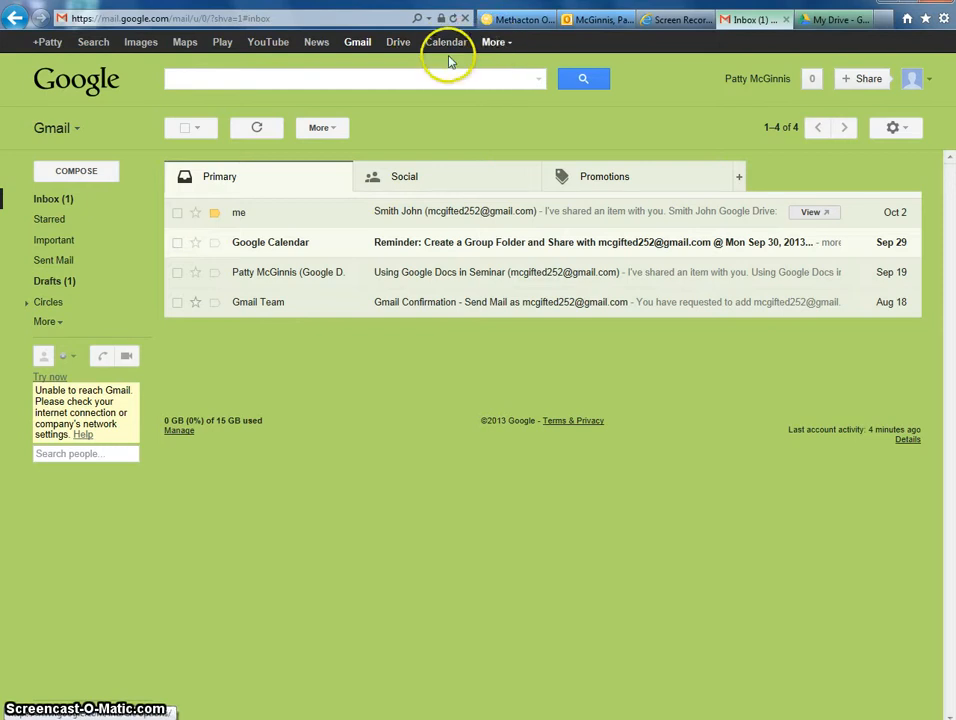
Open Google Drive in a new tab from Gmail's Google bar
click(394, 46)
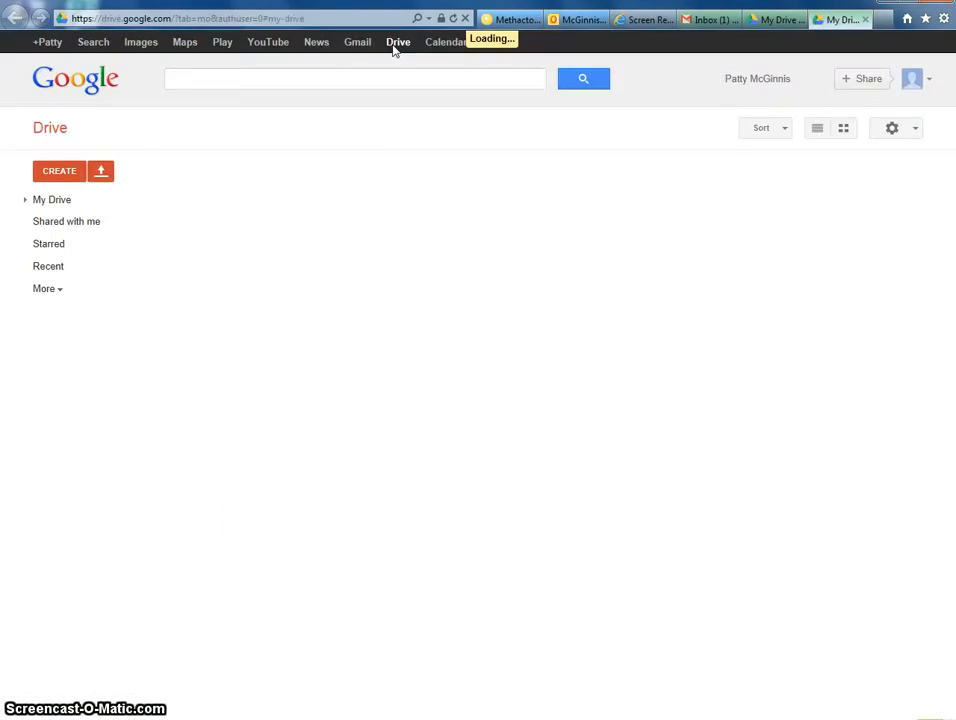
Let My Drive finish loading, then open and dismiss the CREATE menu without making anything
click(256, 527)
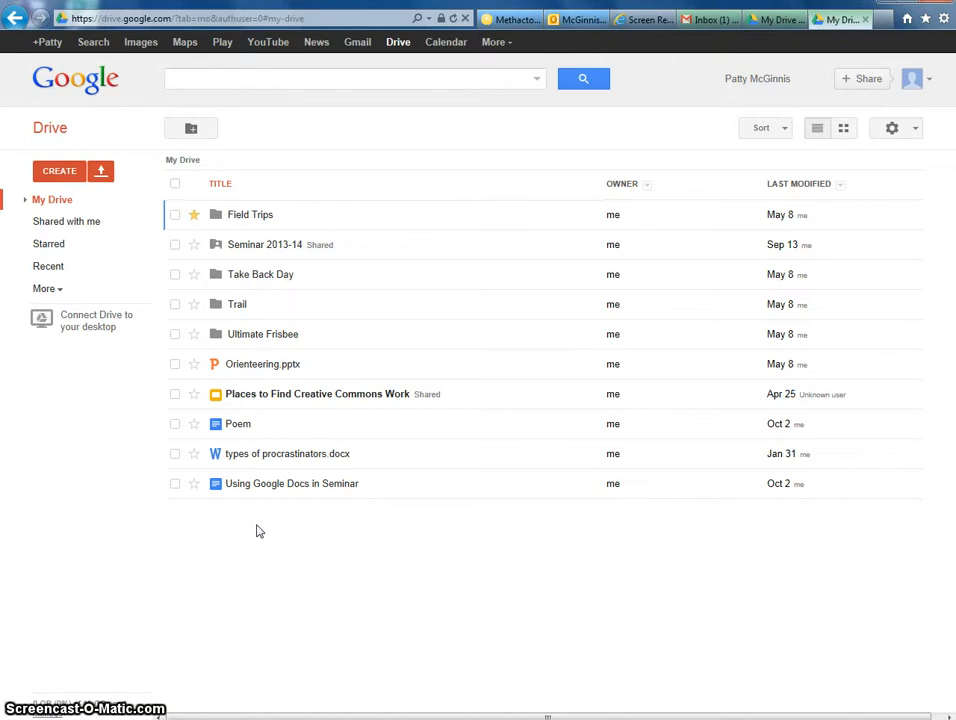
click(55, 173)
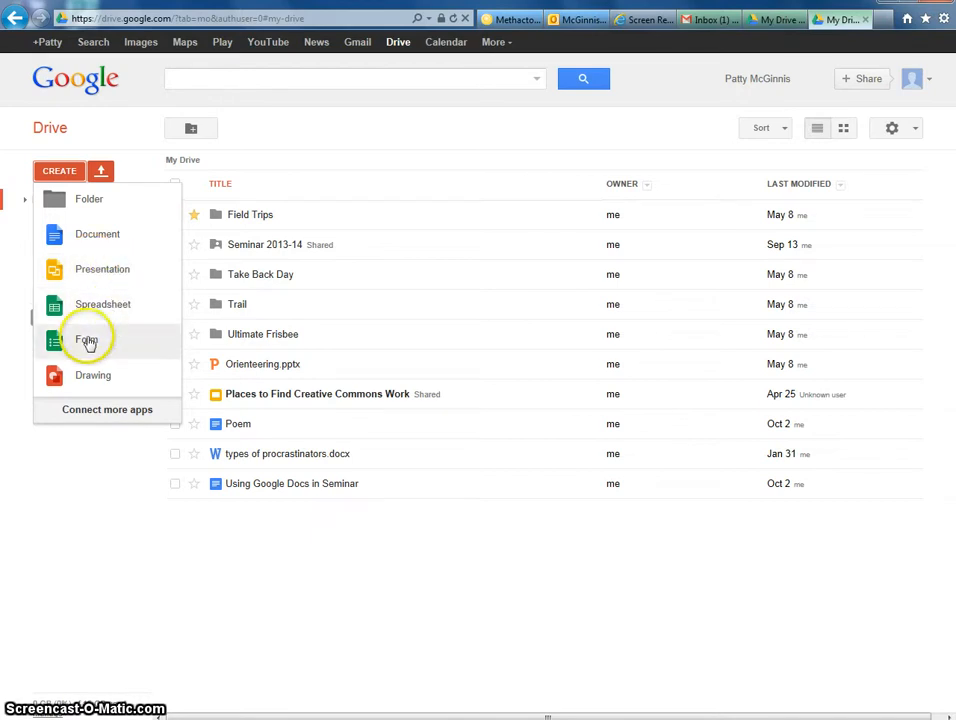
click(91, 248)
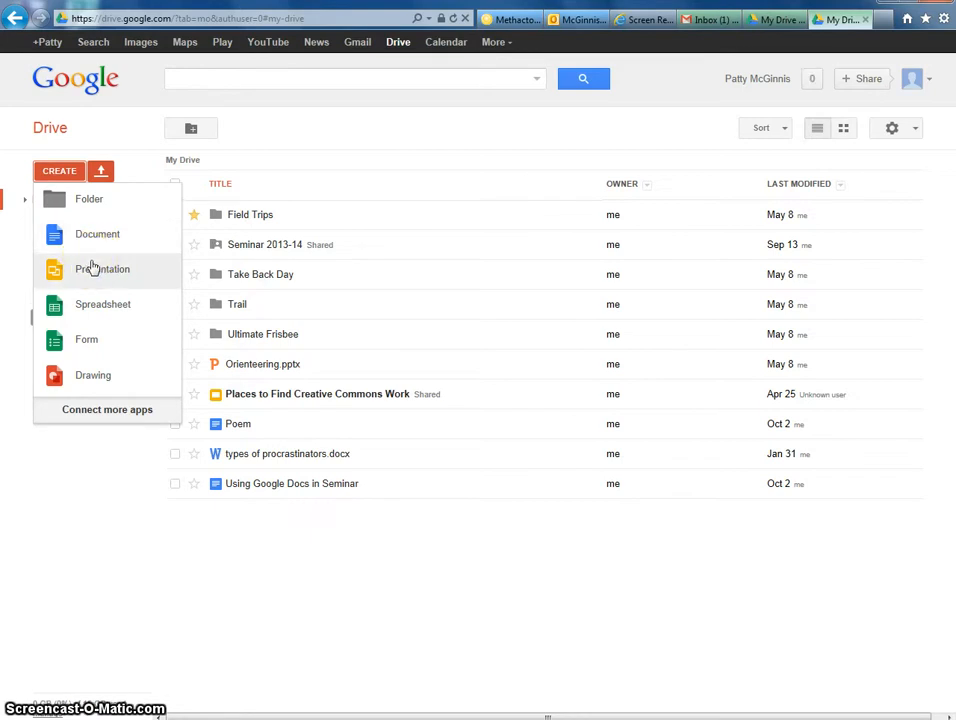
click(91, 269)
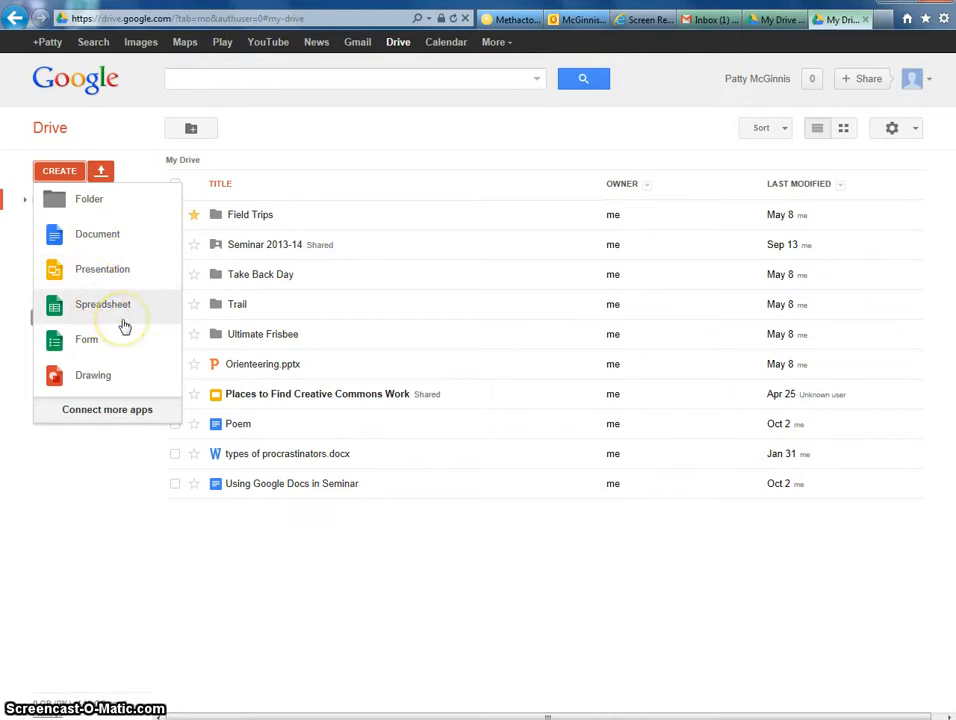
click(100, 462)
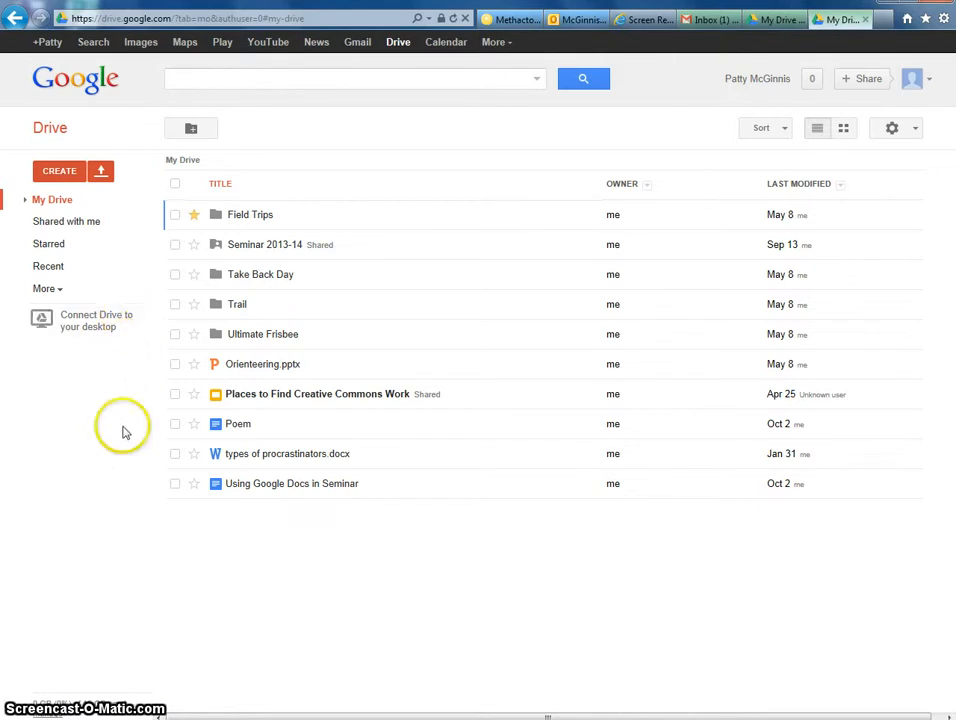
Create a new folder named 'Pan Peter' in My Drive
click(62, 173)
click(82, 199)
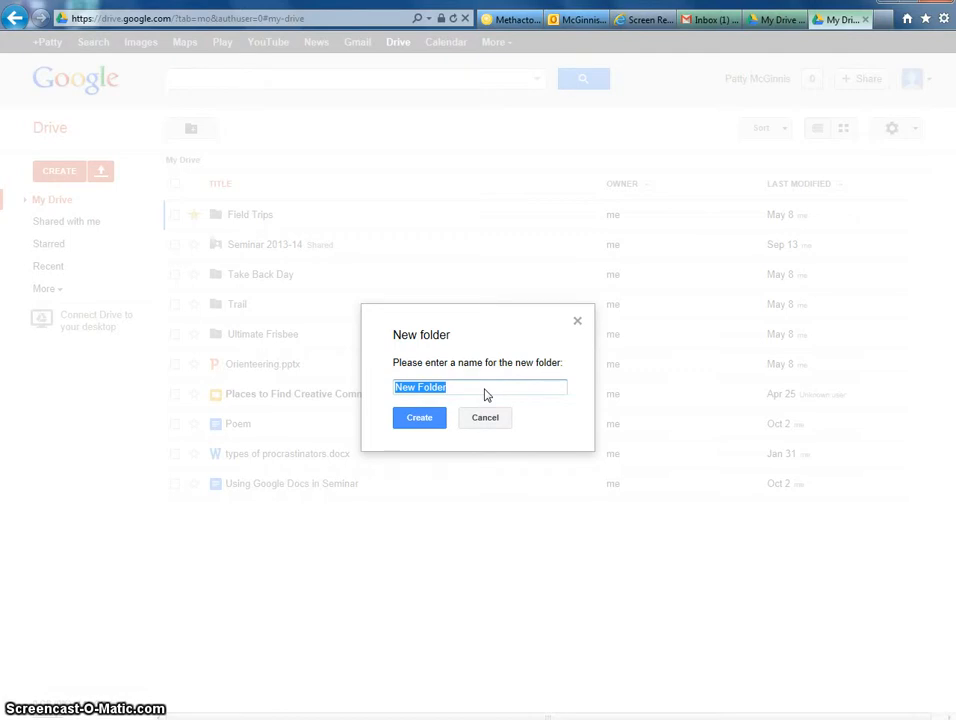
text(Pan Peter)
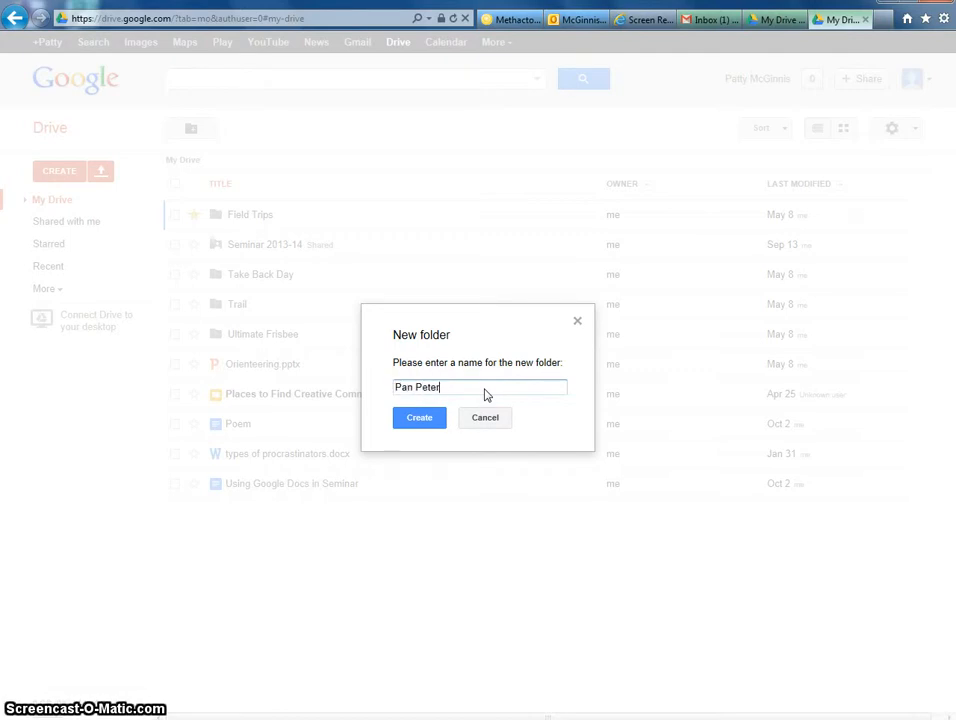
click(434, 414)
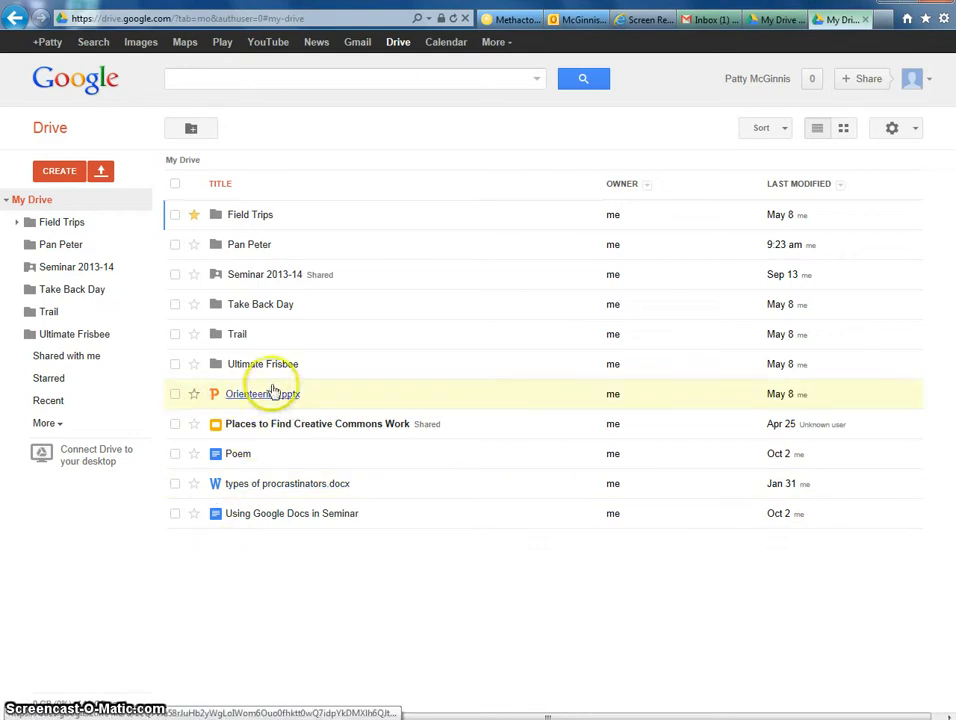
Move Orienteering.pptx into the Trail folder, then peek inside Pan Peter and return to My Drive
click(174, 395)
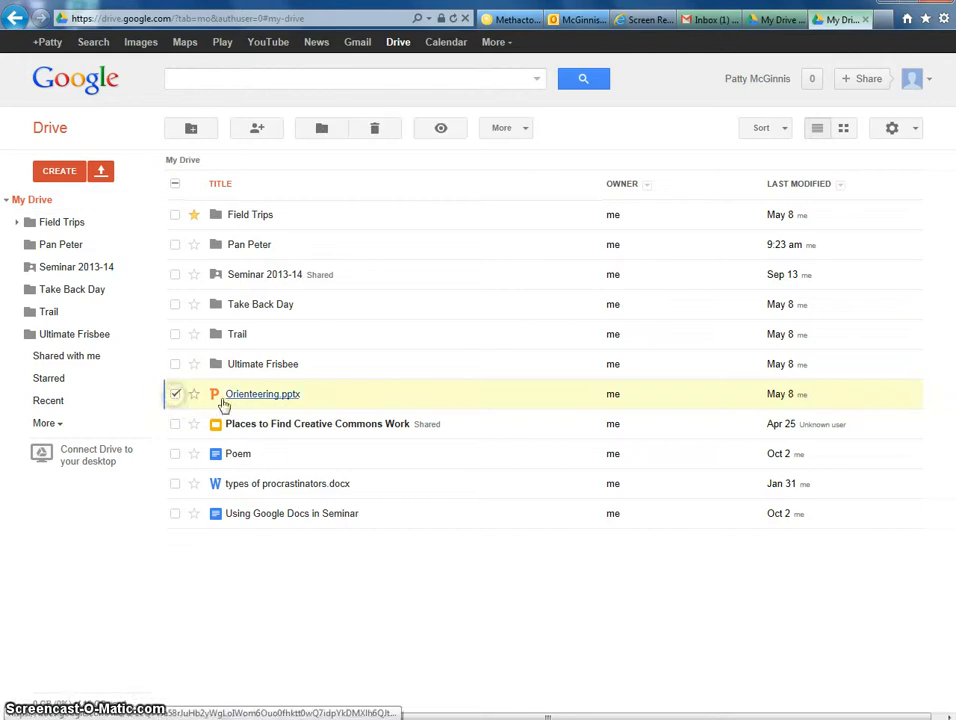
click(272, 396)
drag(272, 397, 235, 331)
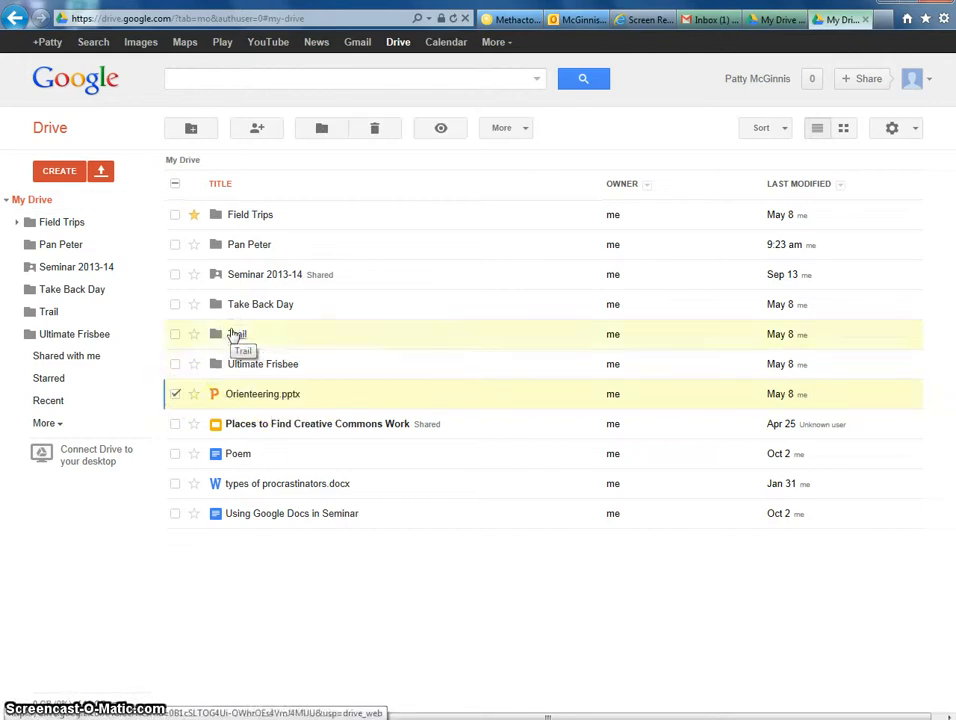
mouse_move(246, 394)
mouse_down()
mouse_move(236, 325)
mouse_move(220, 327)
mouse_move(198, 390)
mouse_move(238, 398)
mouse_up()
right_click(237, 398)
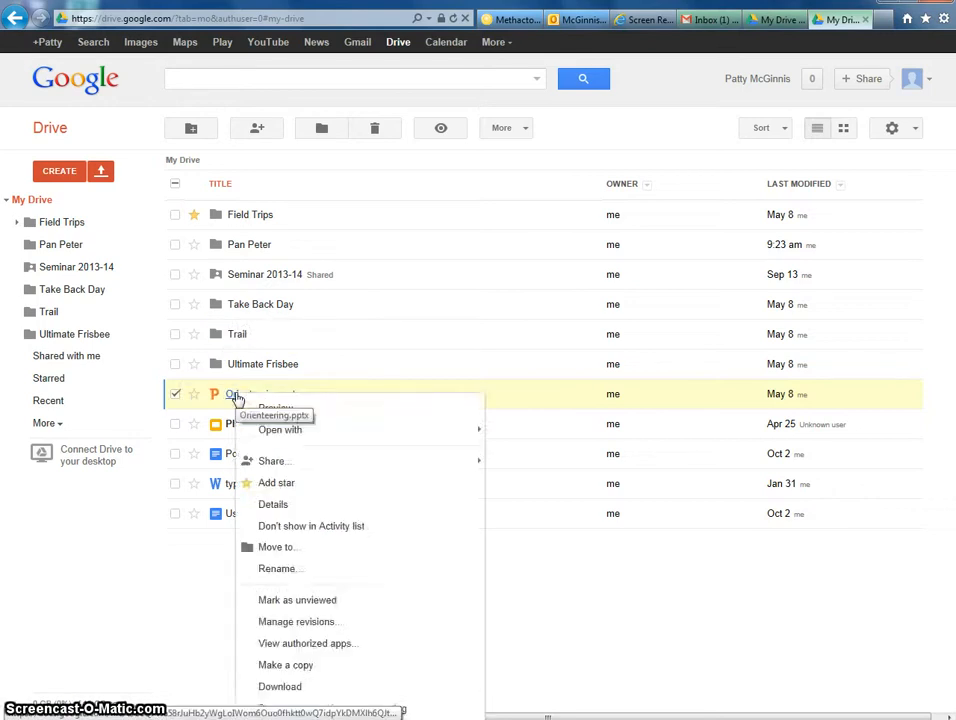
click(266, 548)
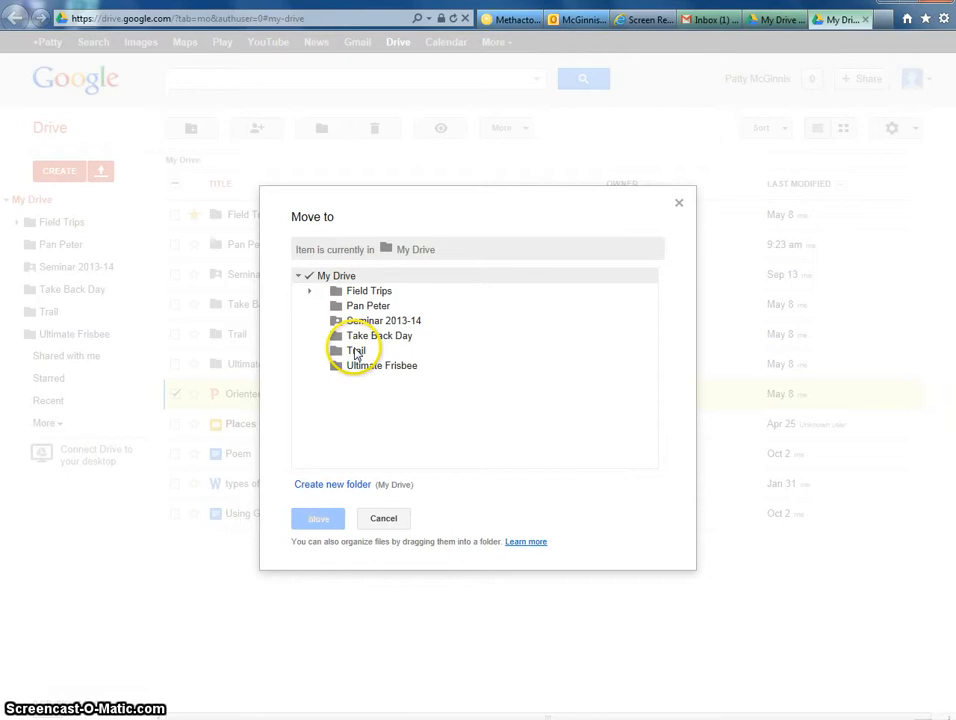
click(356, 352)
click(316, 518)
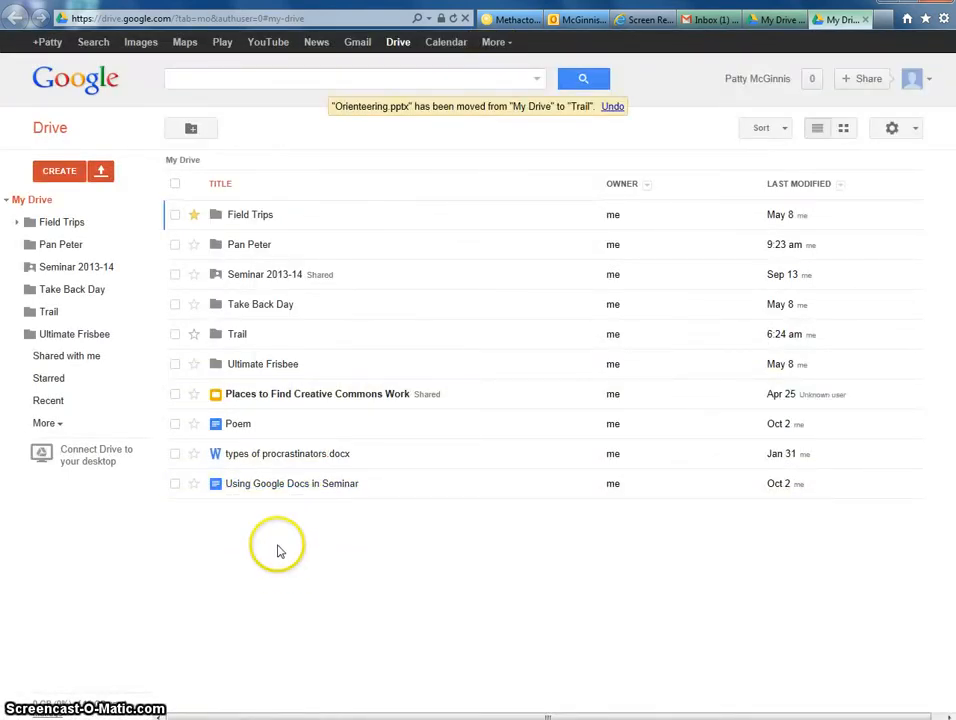
click(250, 245)
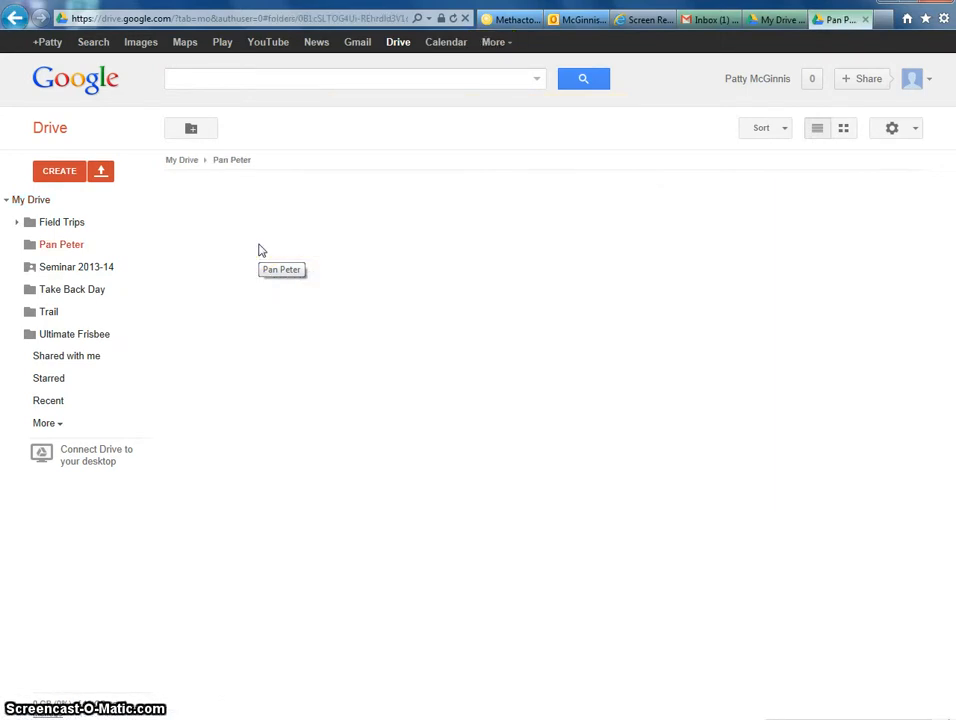
click(13, 20)
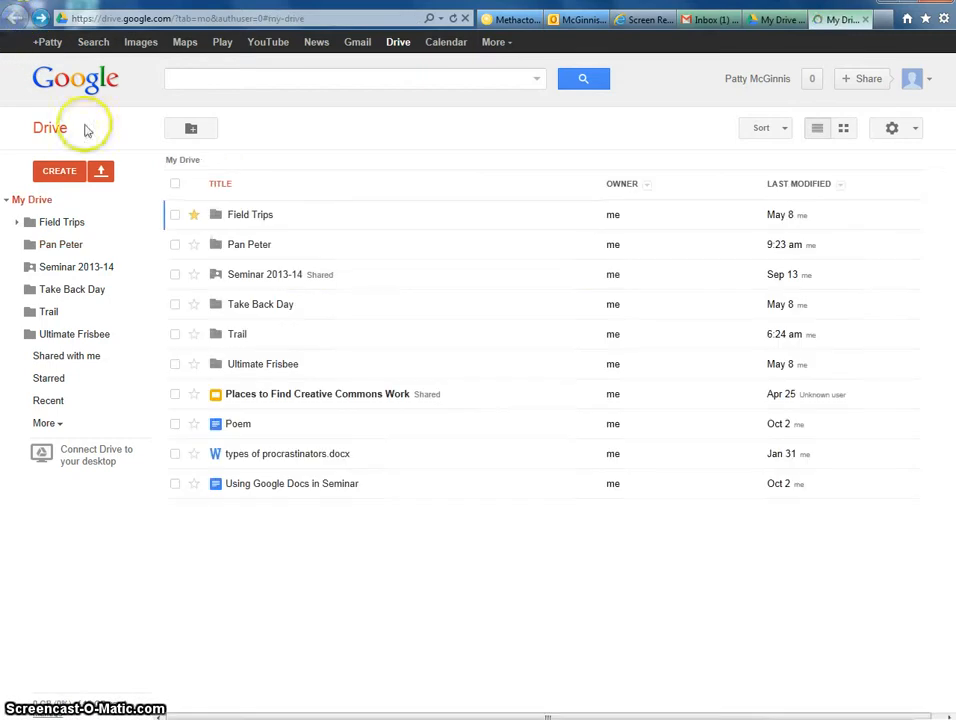
Open the Share settings for the Pan Peter folder from its right-click menu
right_click(250, 247)
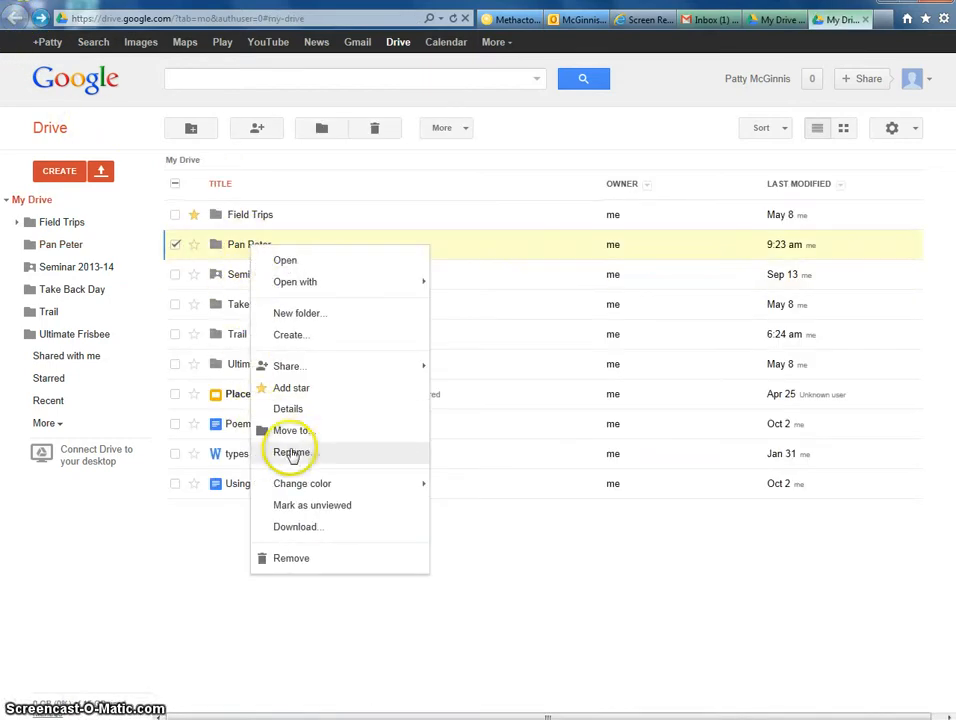
mouse_move(296, 372)
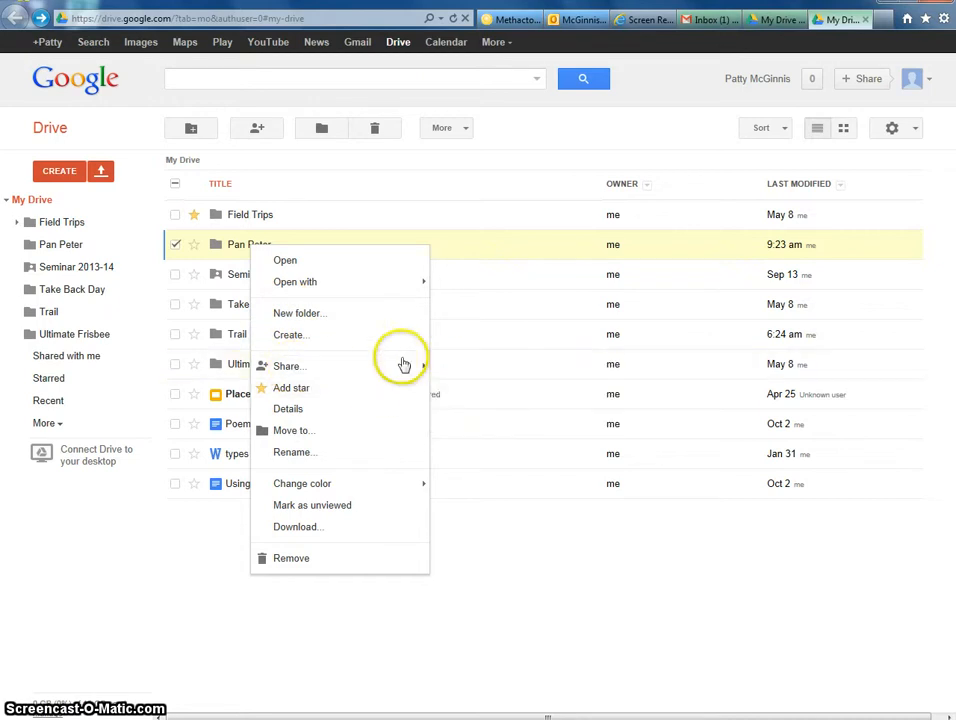
click(452, 372)
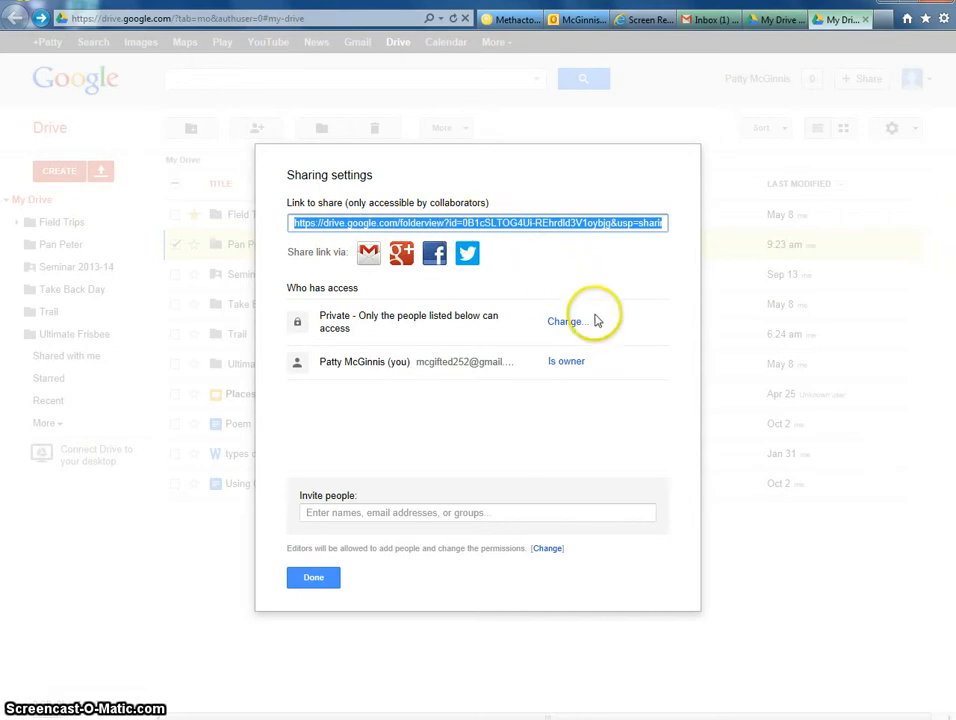
Invite the suggested e-mail address to Pan Peter with Can edit permission
click(438, 512)
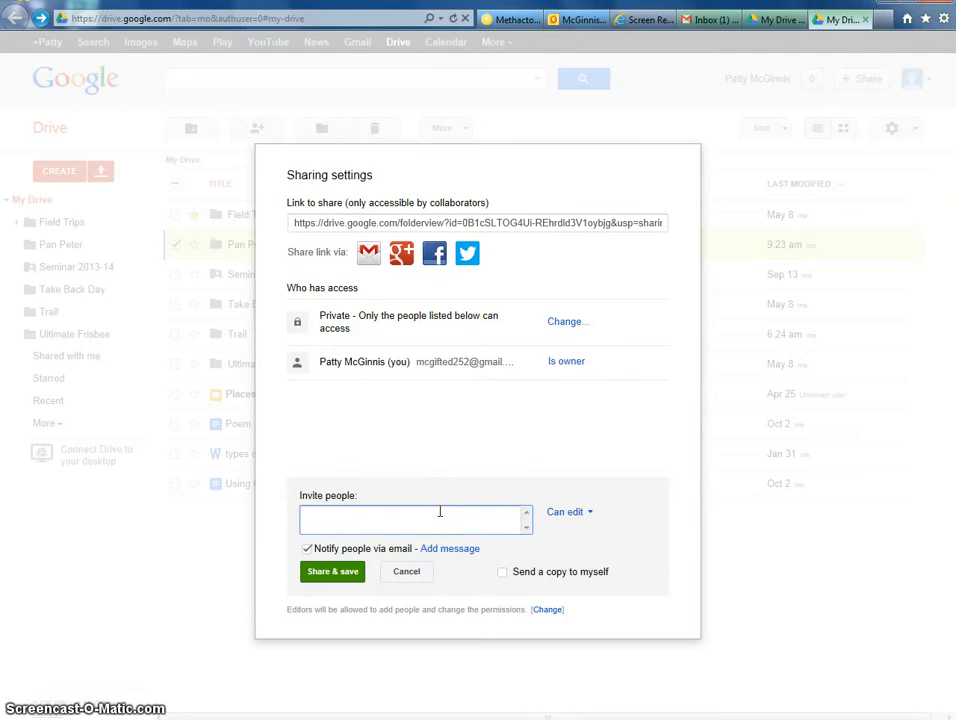
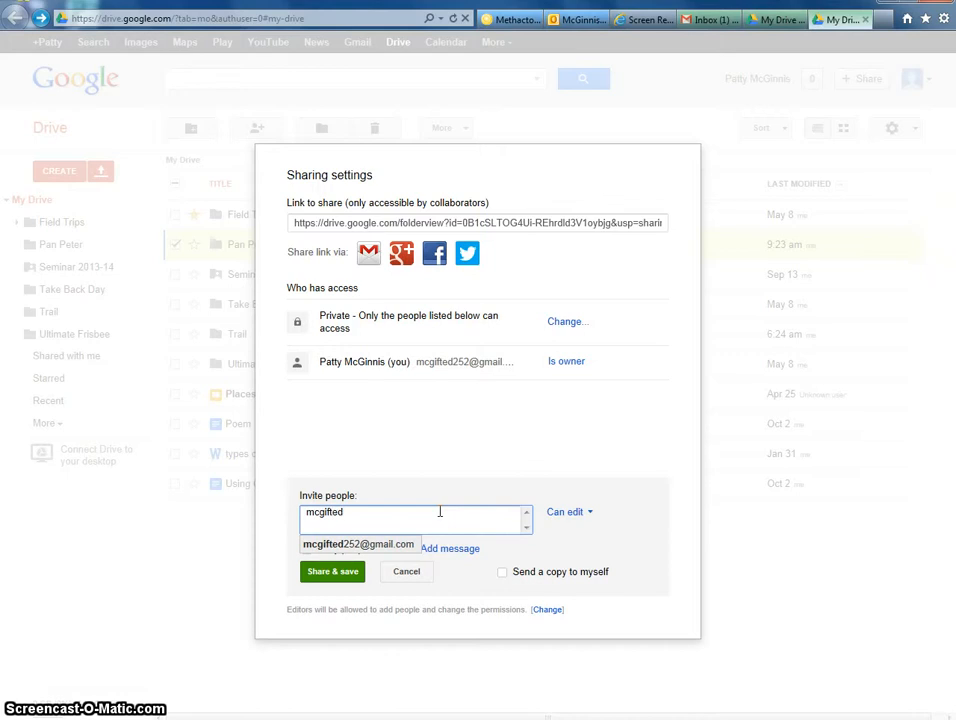
click(407, 544)
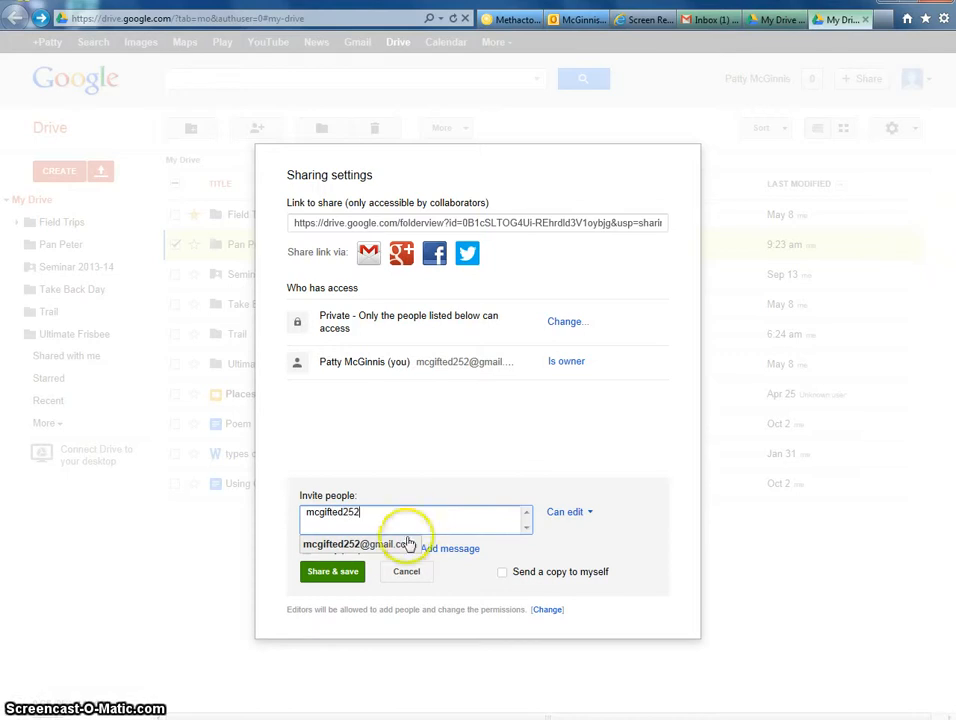
click(420, 523)
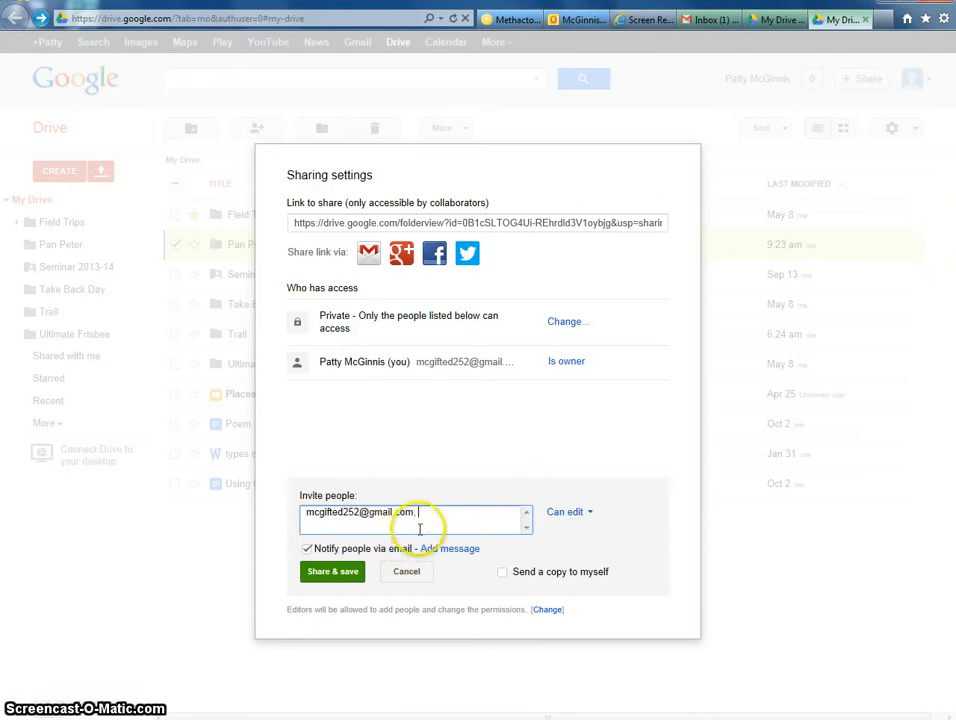
click(565, 515)
click(578, 557)
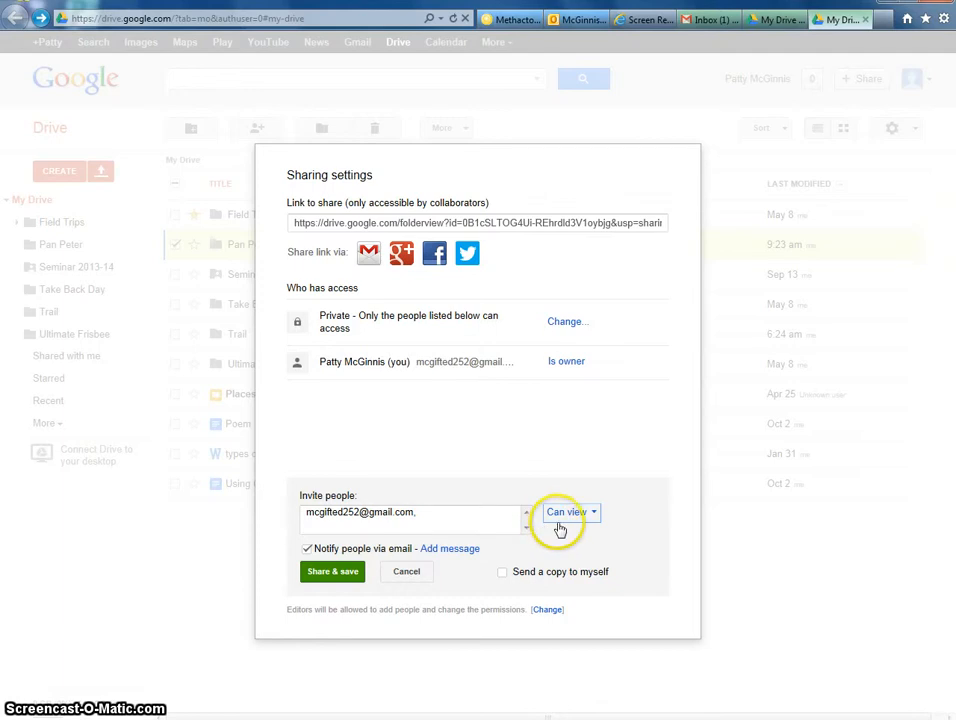
click(568, 515)
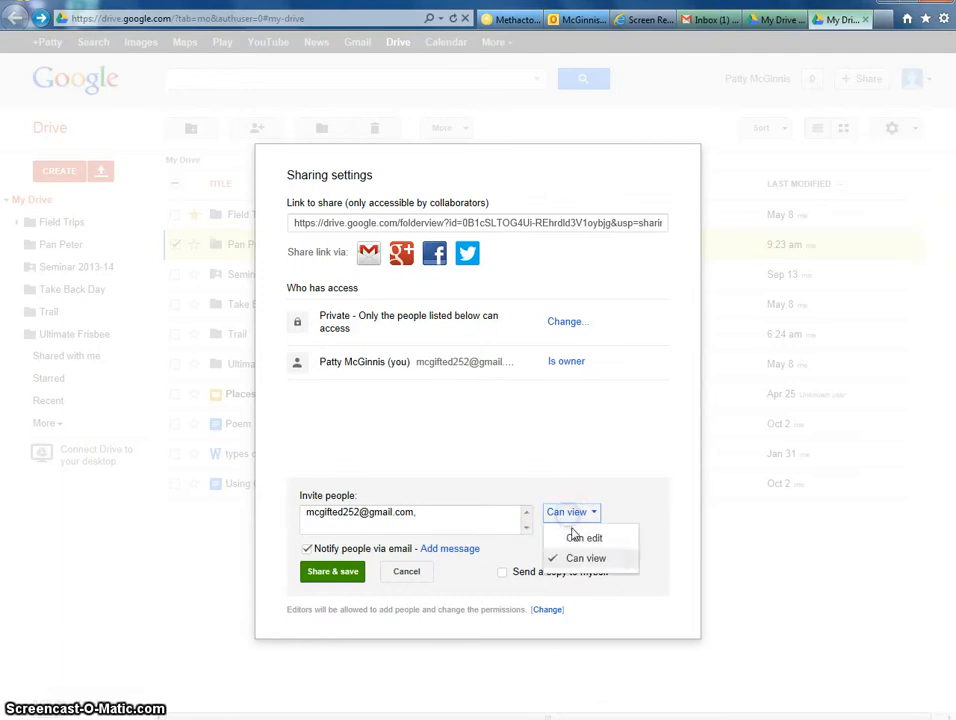
click(576, 540)
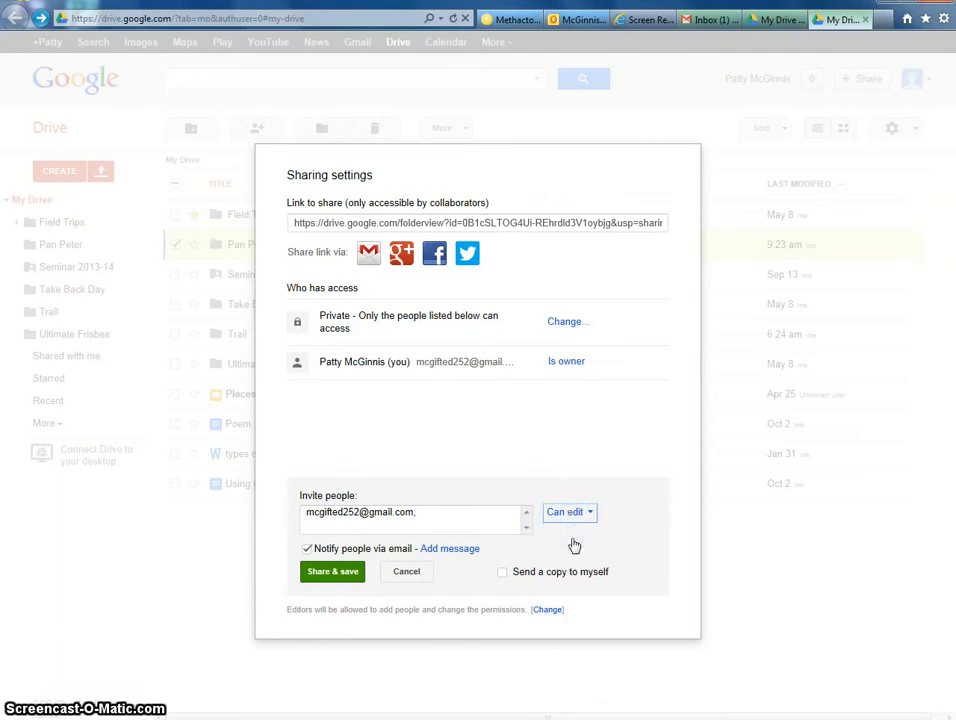
Share the folder, close the sharing settings, and view the Shared with me list
click(330, 583)
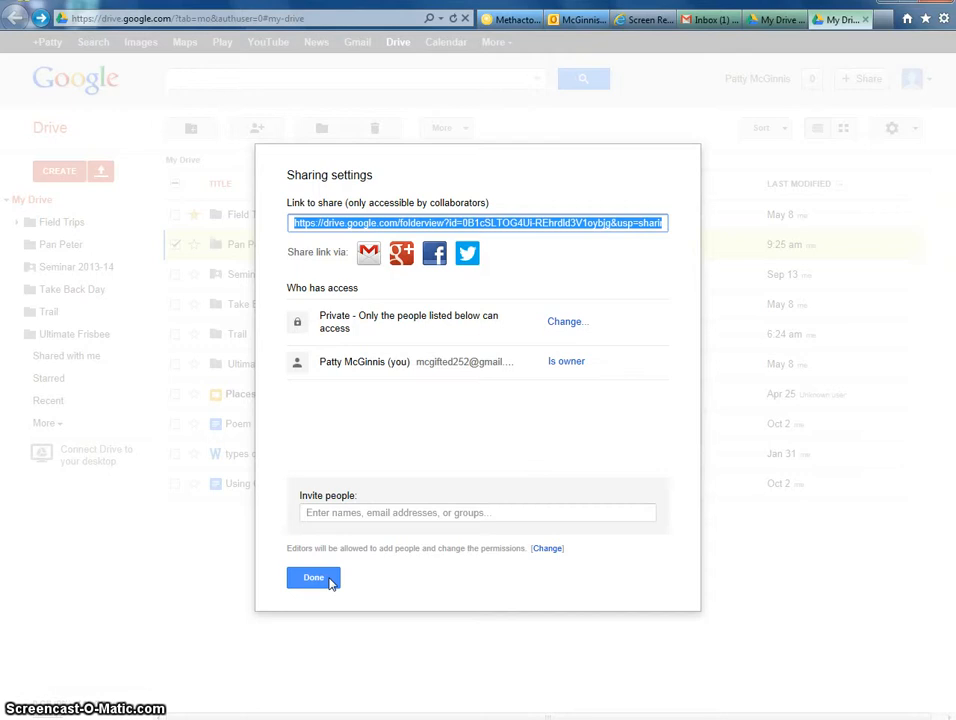
click(338, 577)
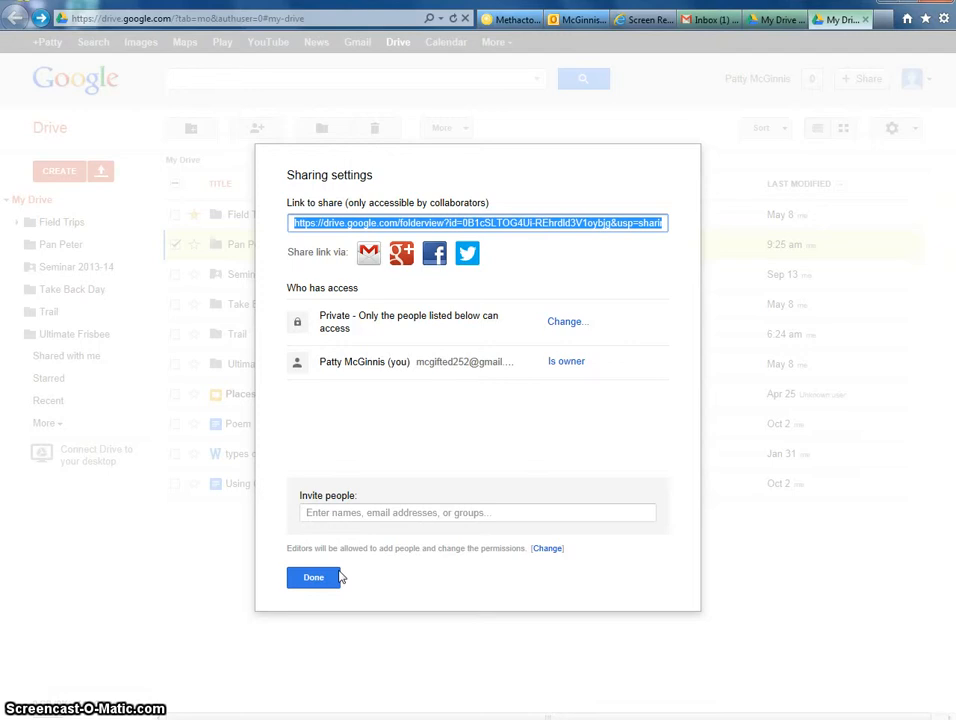
click(338, 577)
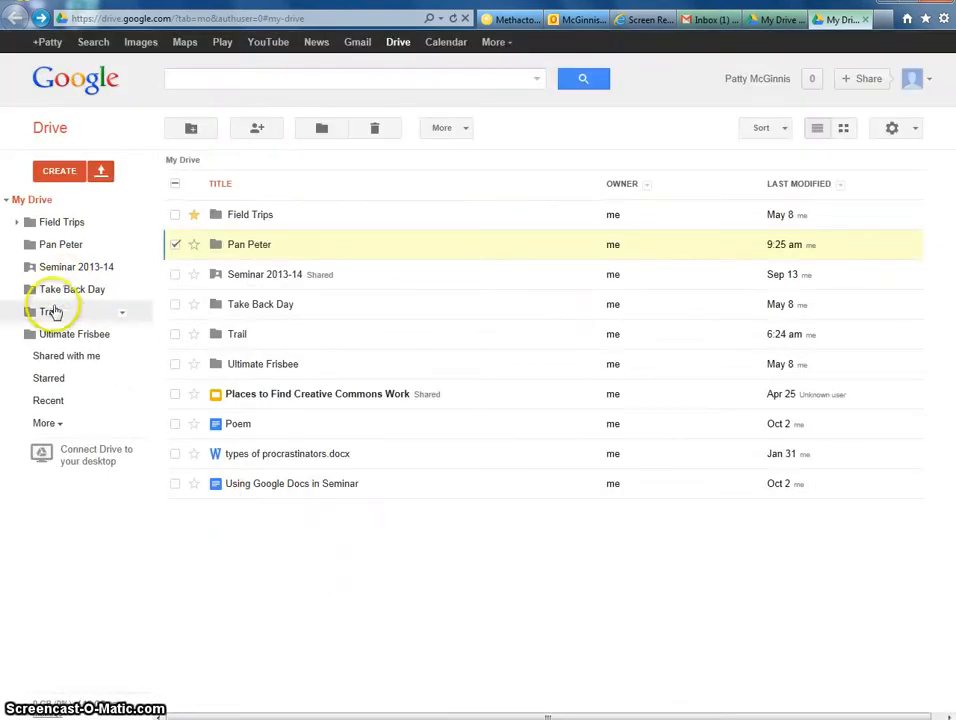
click(75, 358)
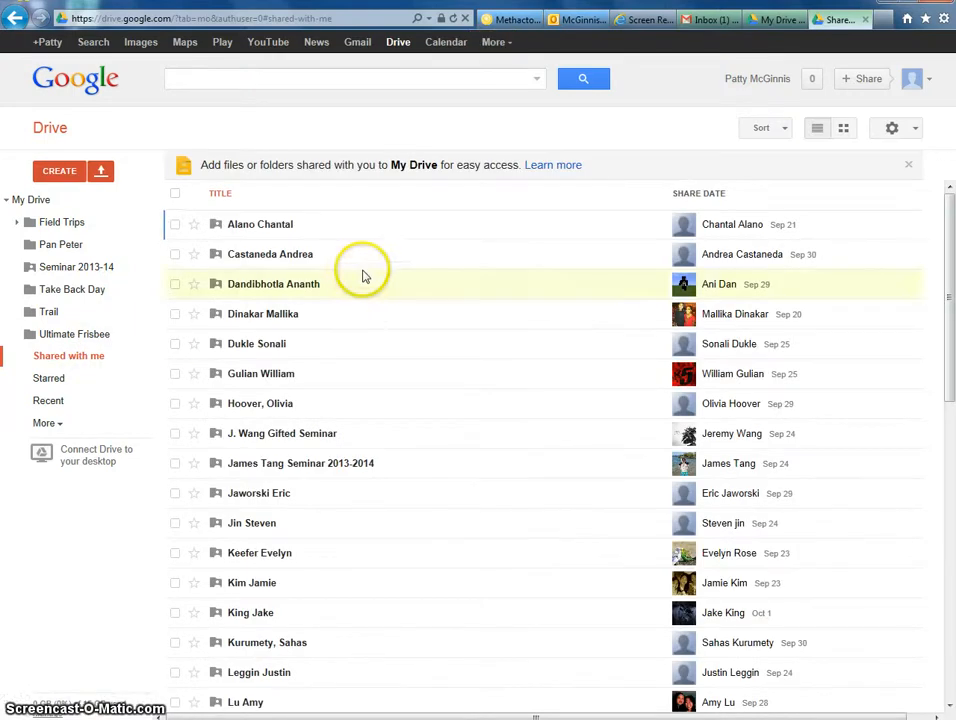
Return to My Drive and create a new blank Google Document
scroll(416, 335, down, 6)
scroll(405, 475, down, 2)
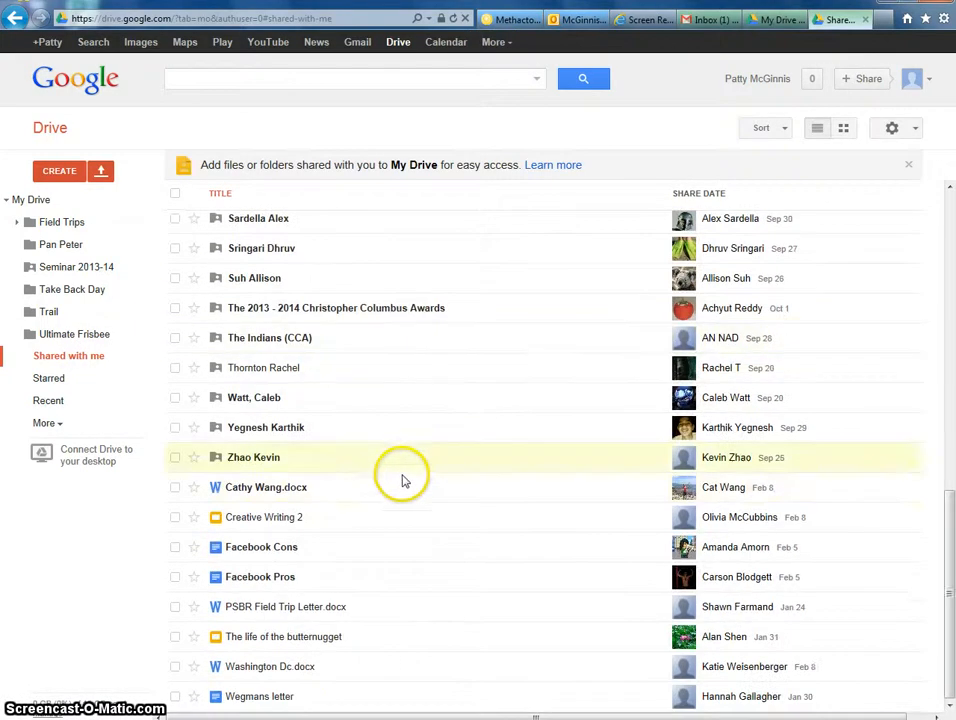
scroll(376, 500, up, 4)
scroll(300, 450, up, 4)
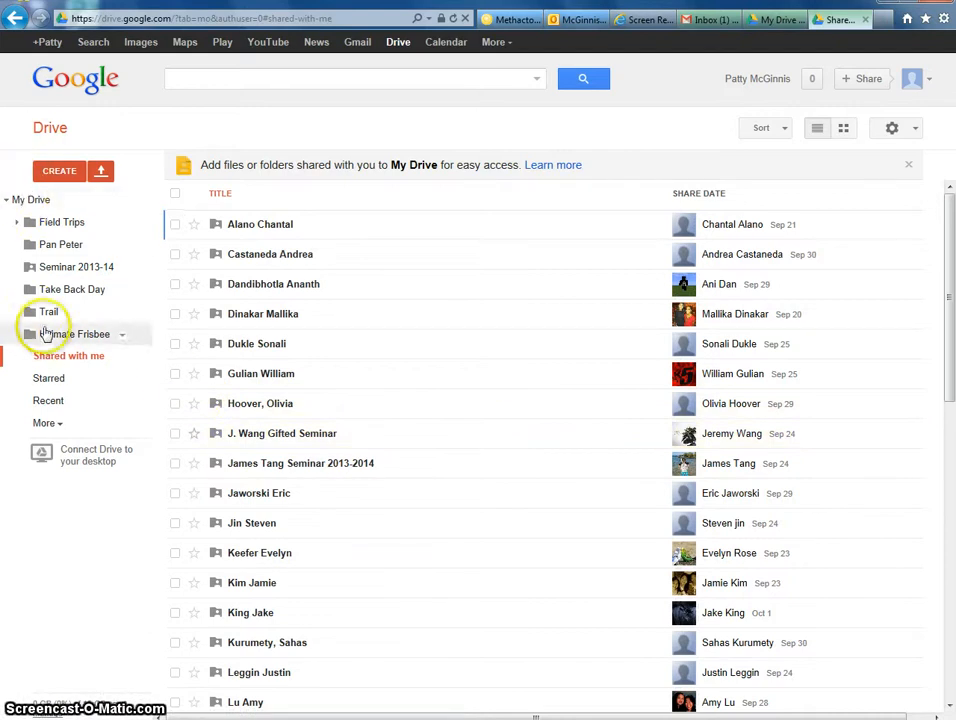
click(20, 201)
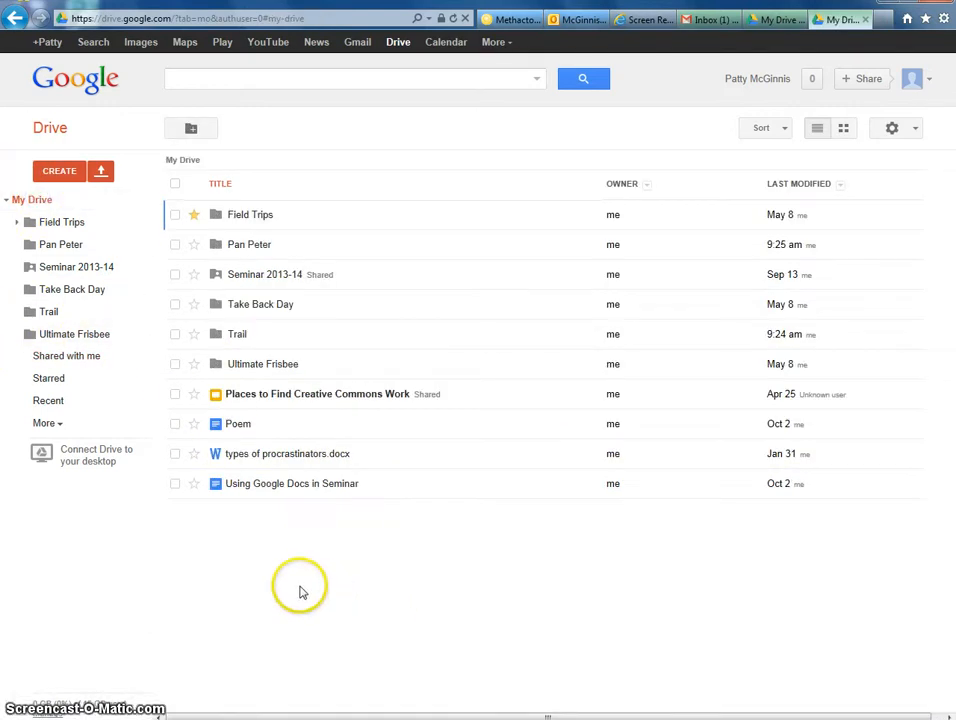
click(62, 172)
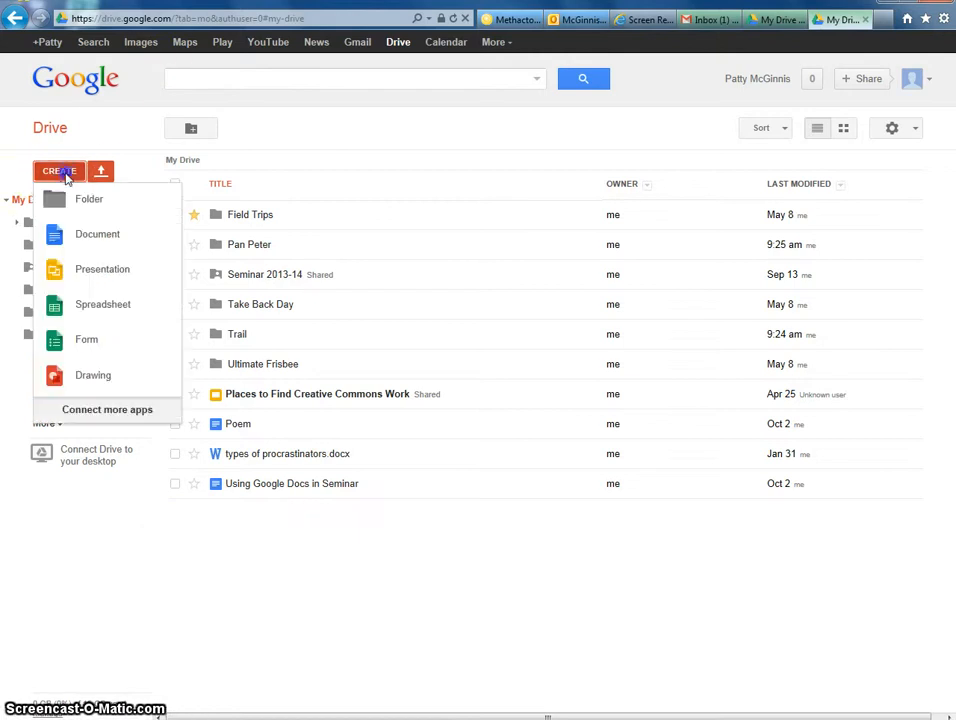
click(94, 235)
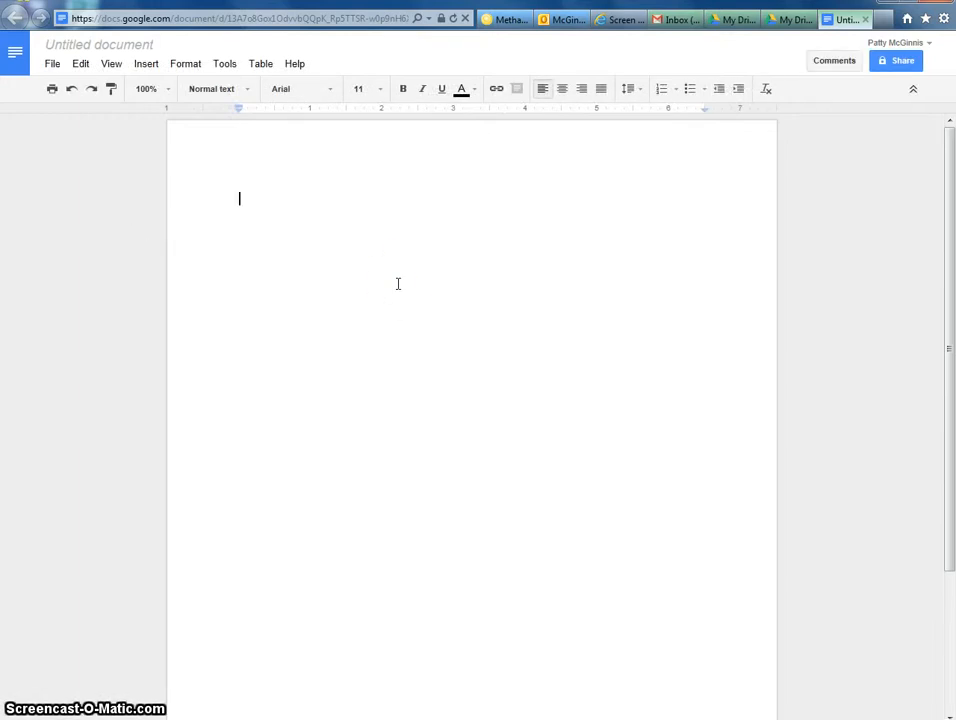
Rename the untitled document to 'Peter Pan's Practice Document' and place the cursor in its body
click(422, 193)
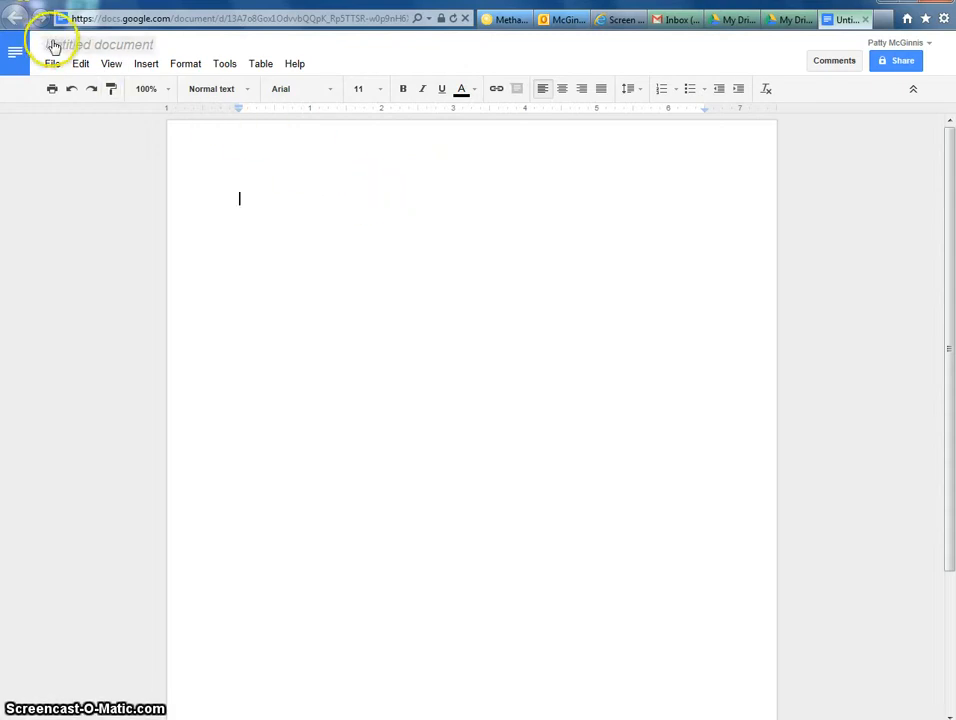
click(122, 46)
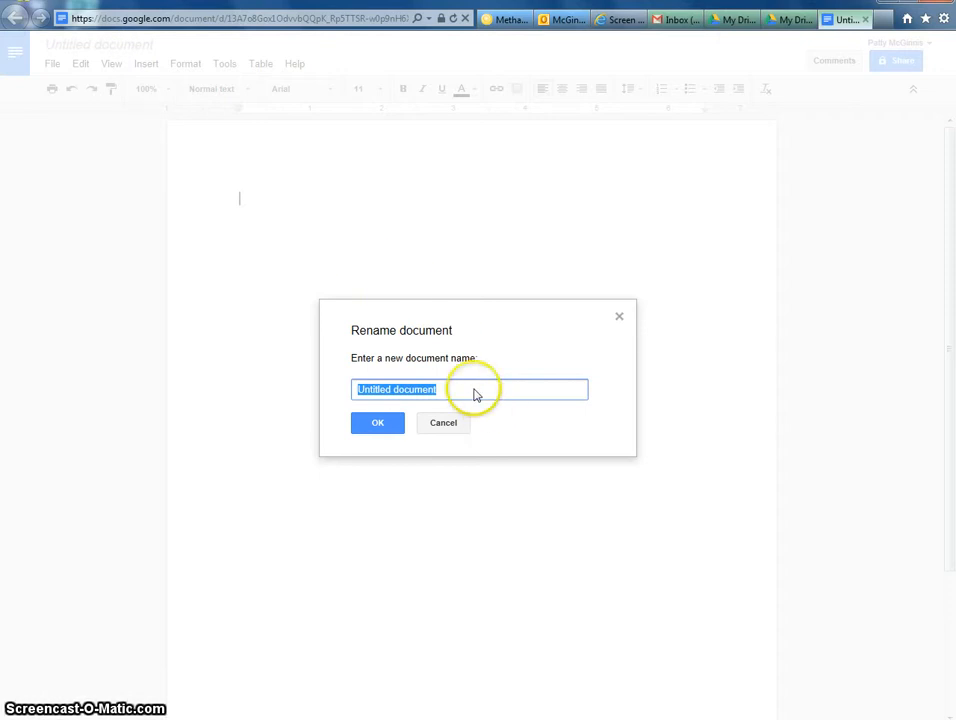
text(Peter)
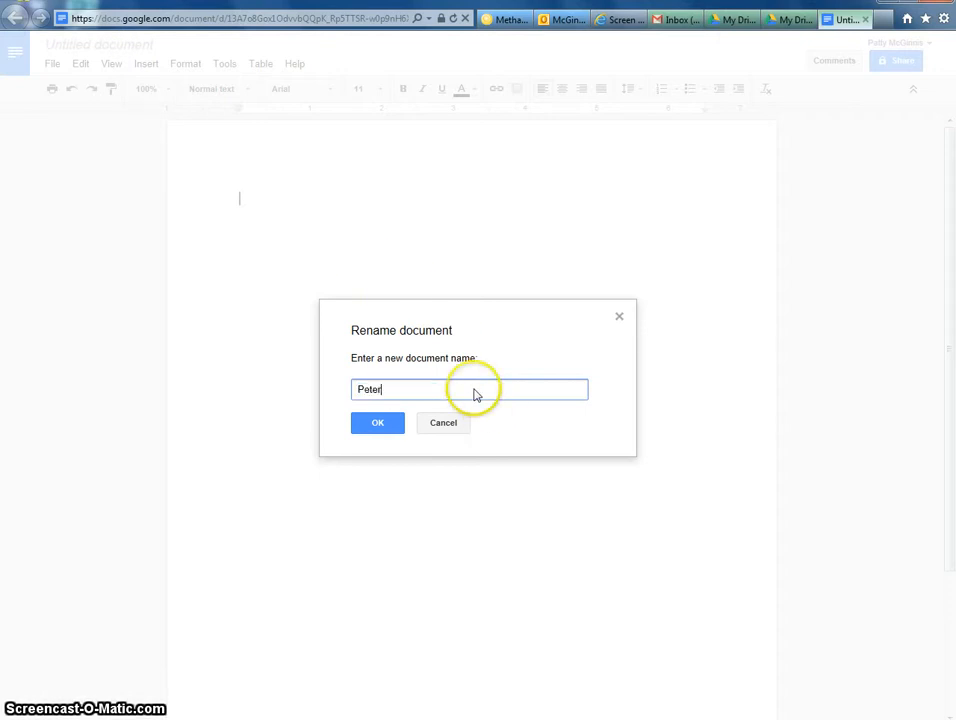
text( Pan's Pr)
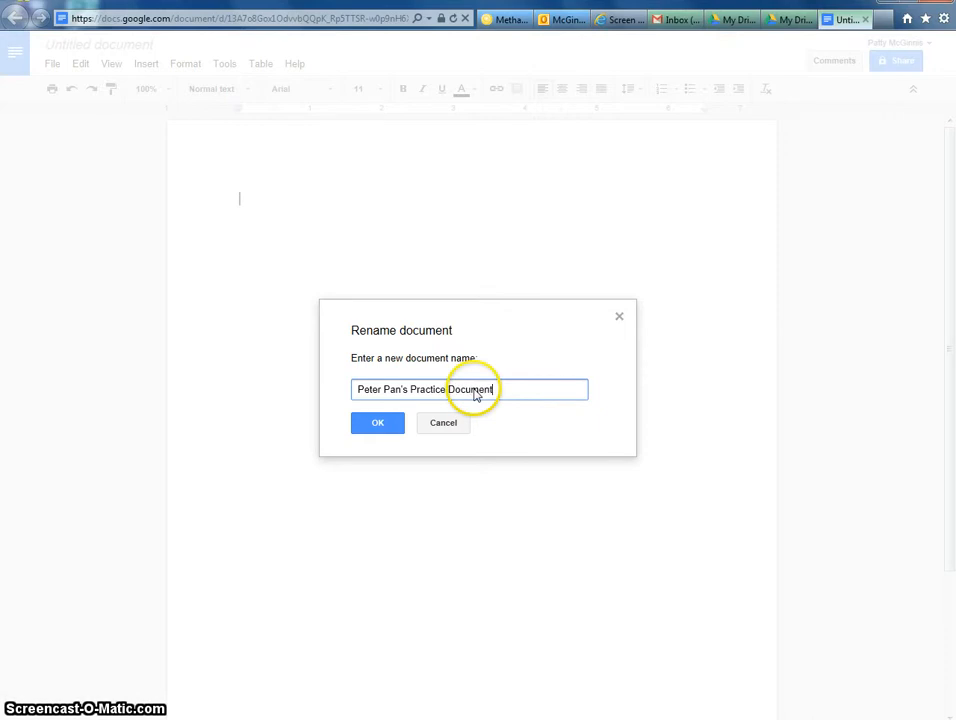
text(actice Document)
click(384, 424)
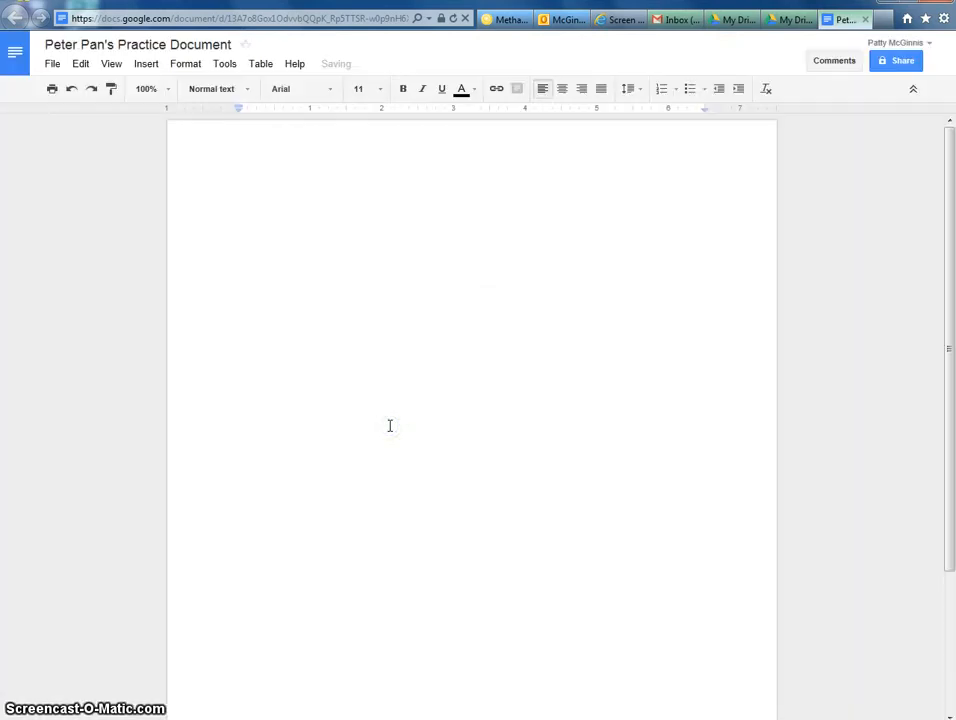
click(243, 271)
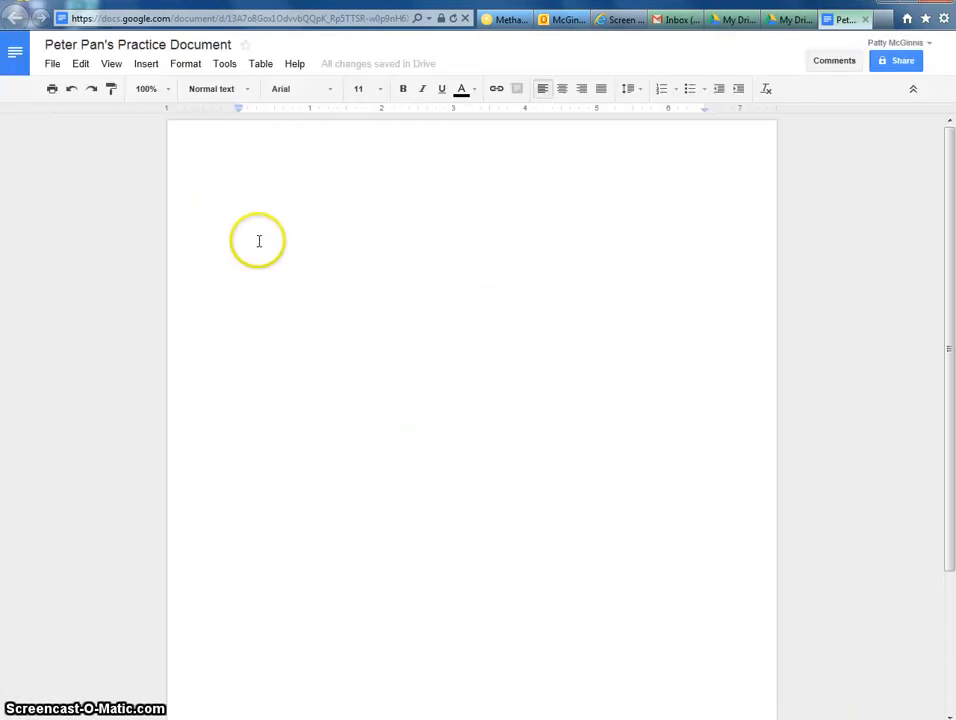
click(251, 233)
Type 'Hello. My name is Peter and I am in seminar.' into the document body
text(He)
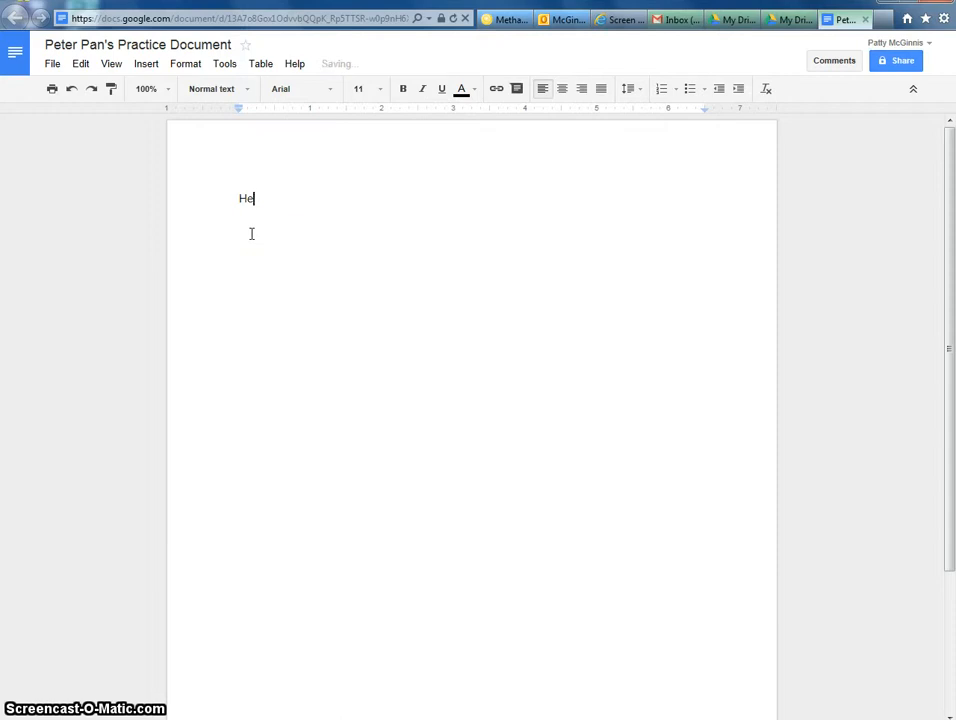
text(llo. My name is P)
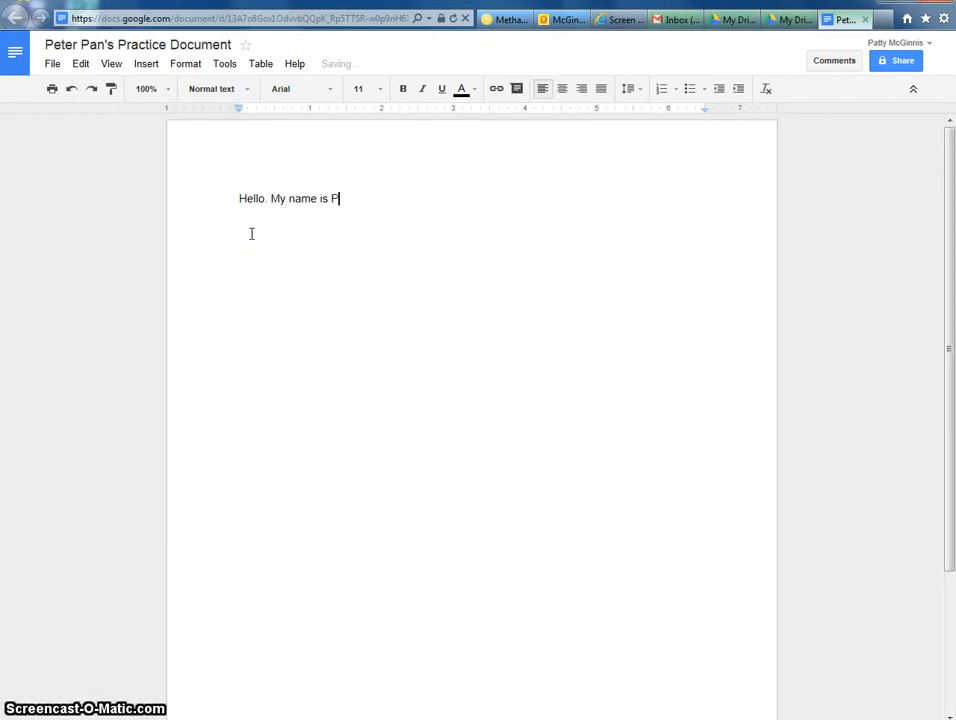
text(eter and I am)
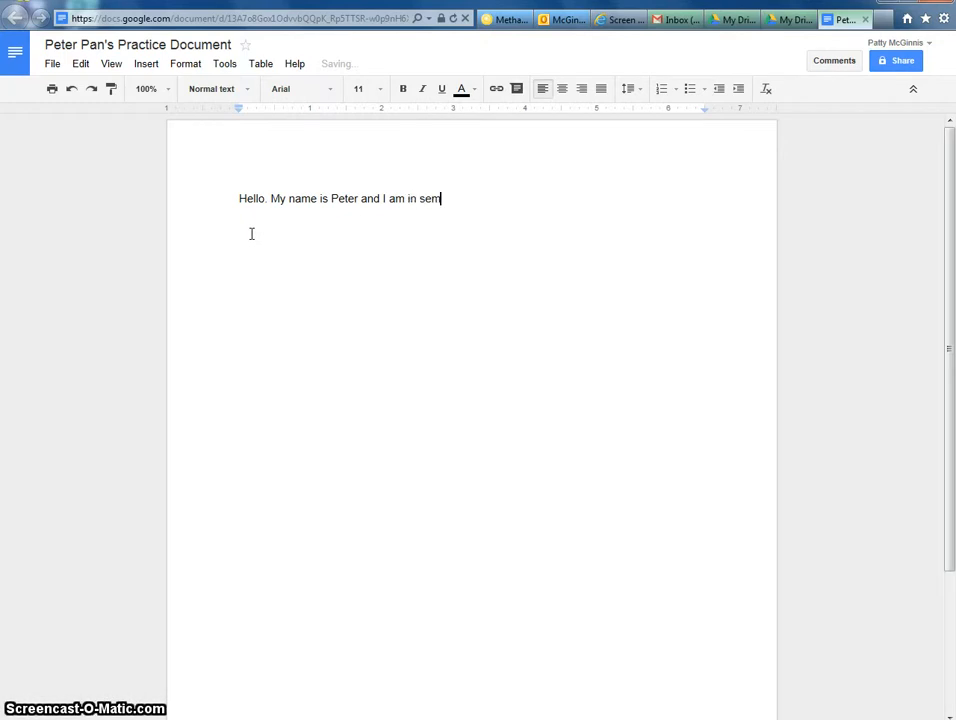
text( in seminar.)
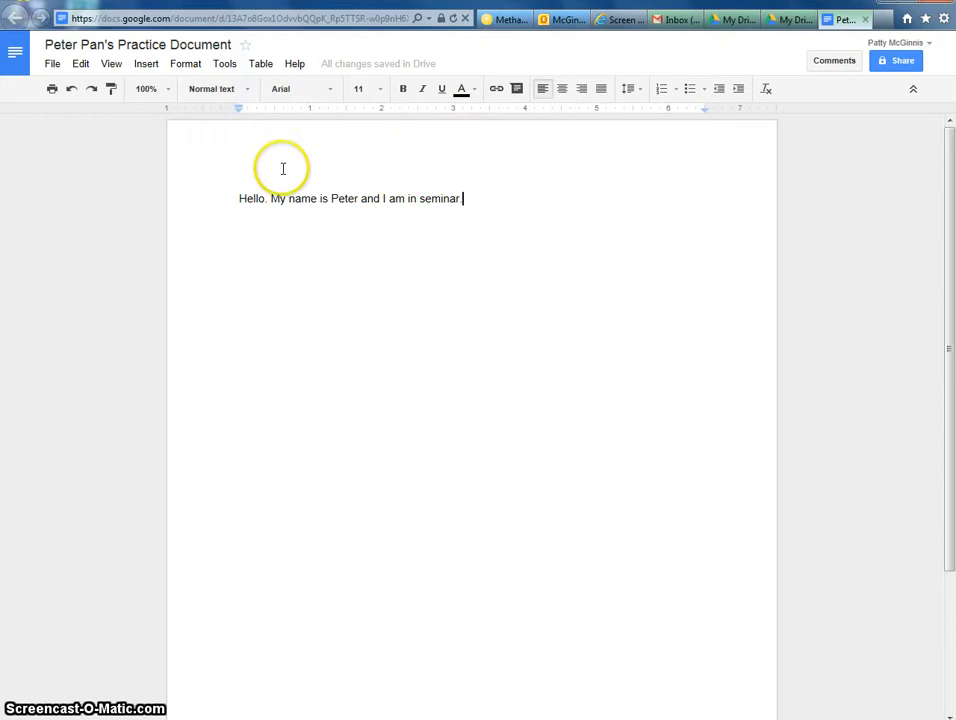
click(52, 64)
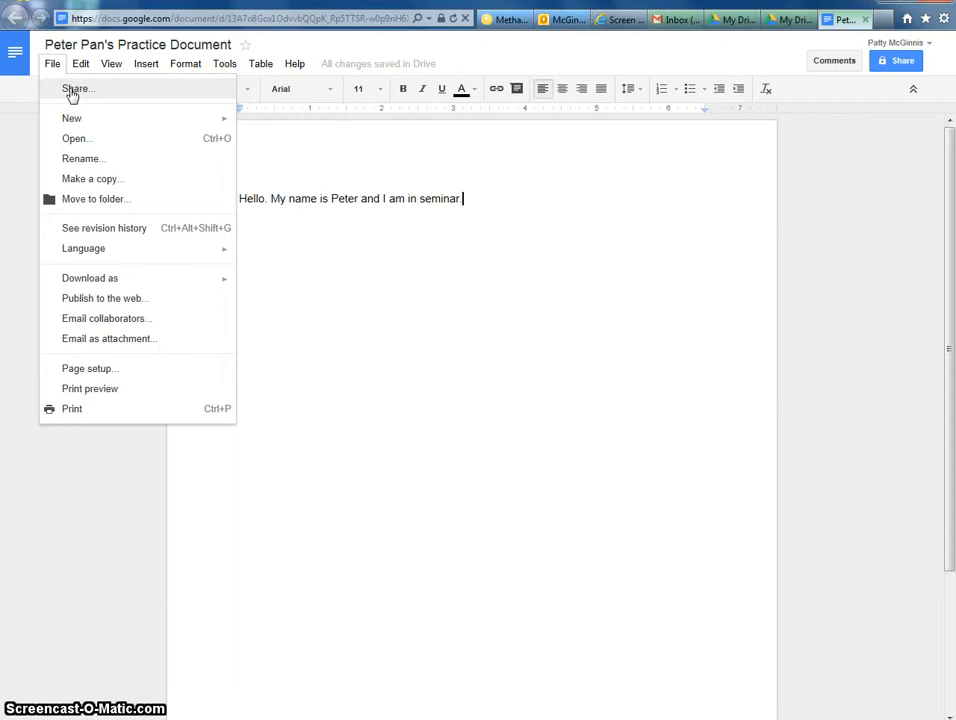
click(71, 91)
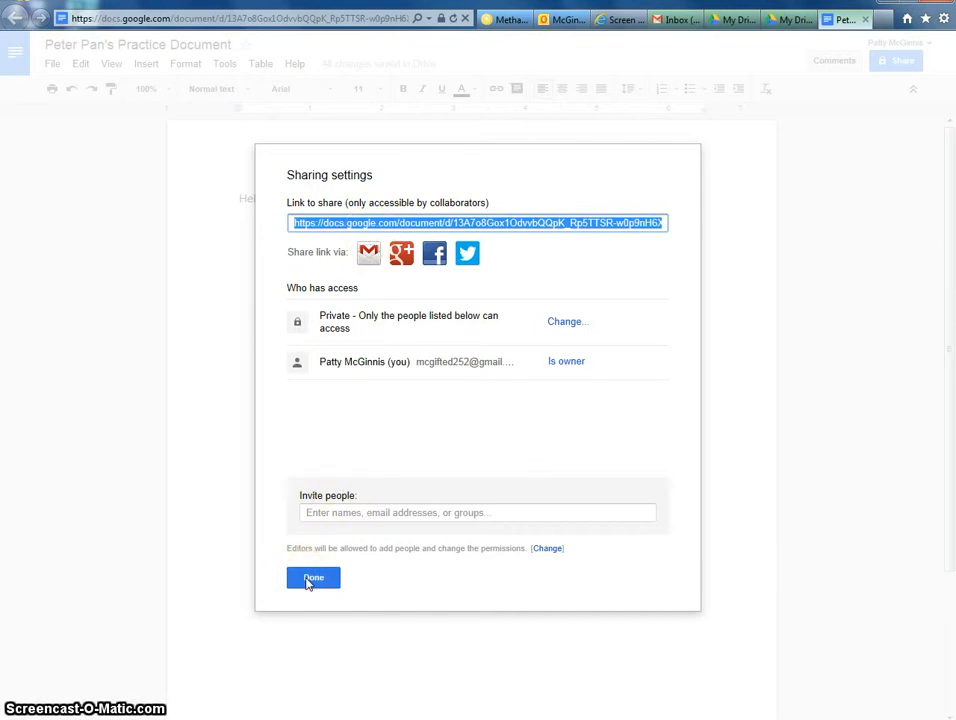
click(309, 580)
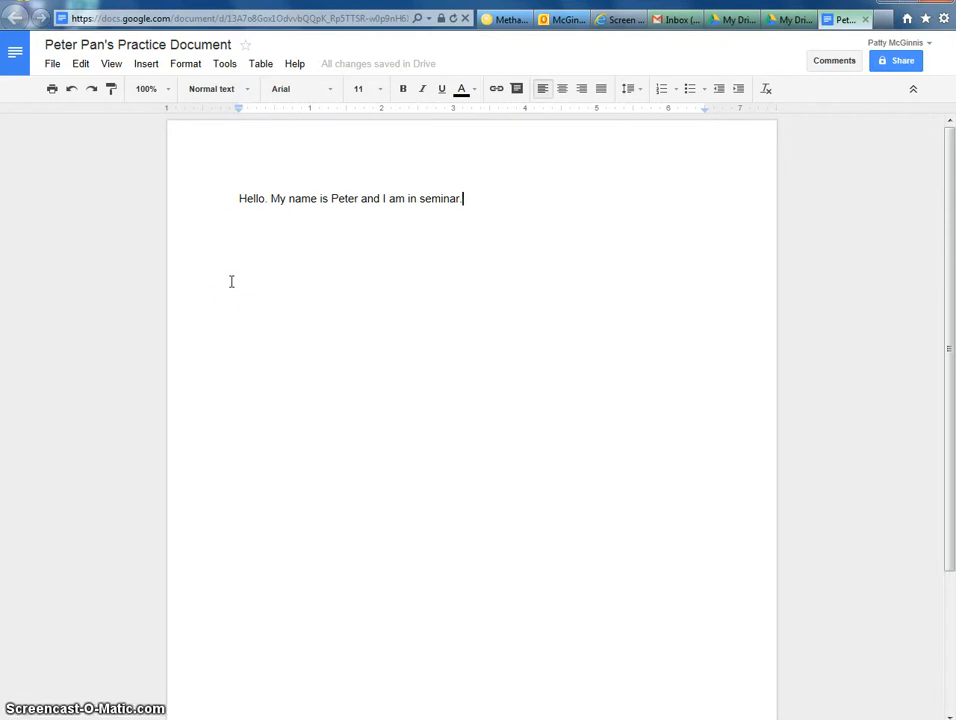
Return to the My Drive tab and select Peter Pan's Practice Document in the file list
click(786, 22)
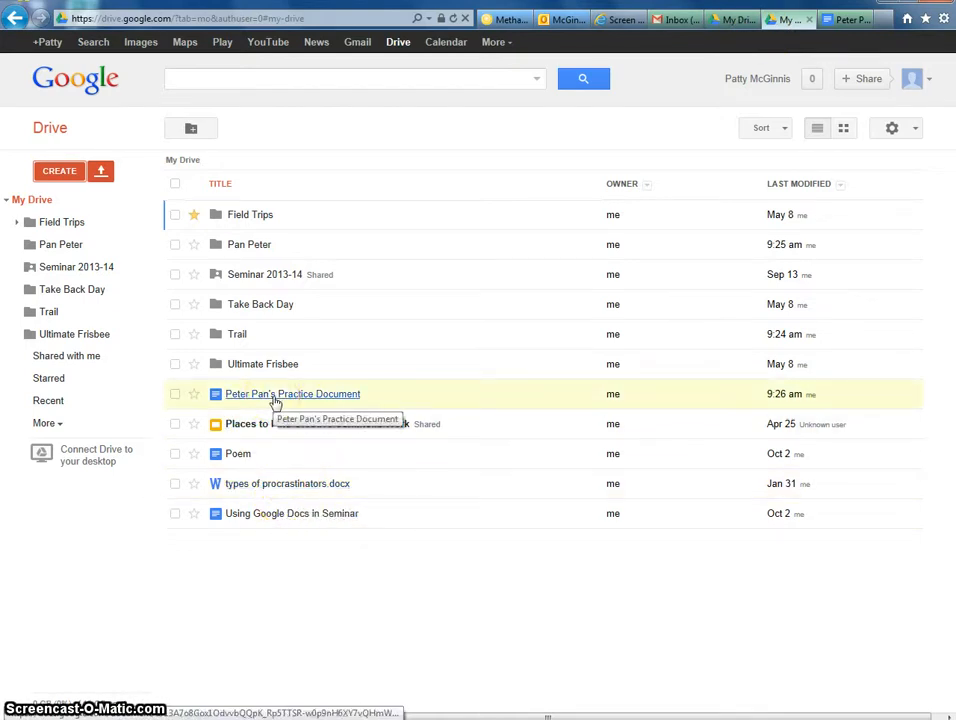
click(850, 19)
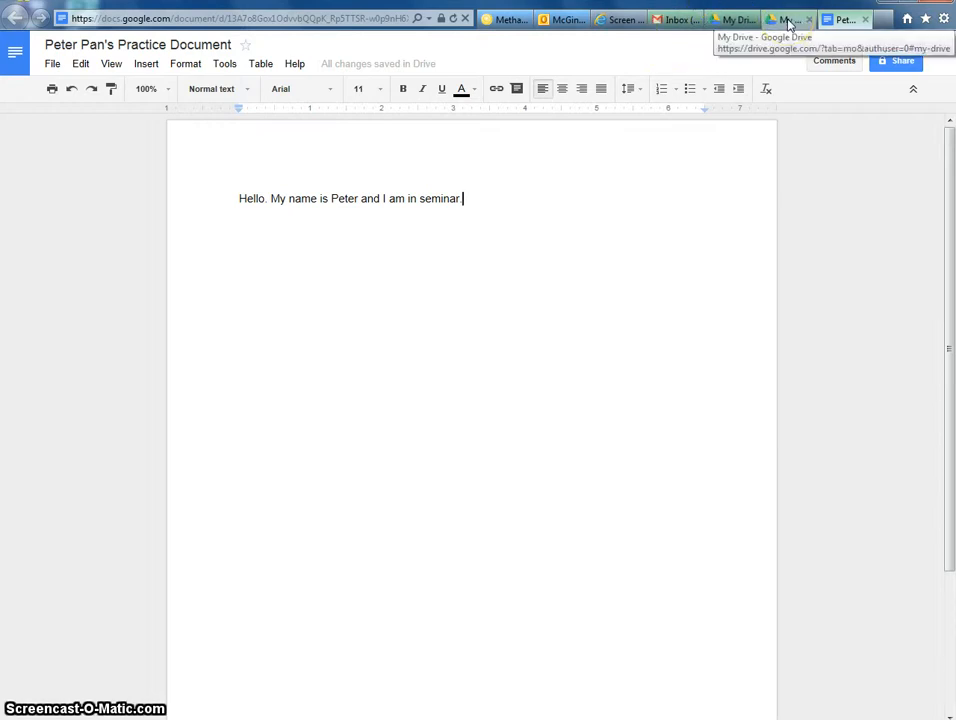
click(789, 20)
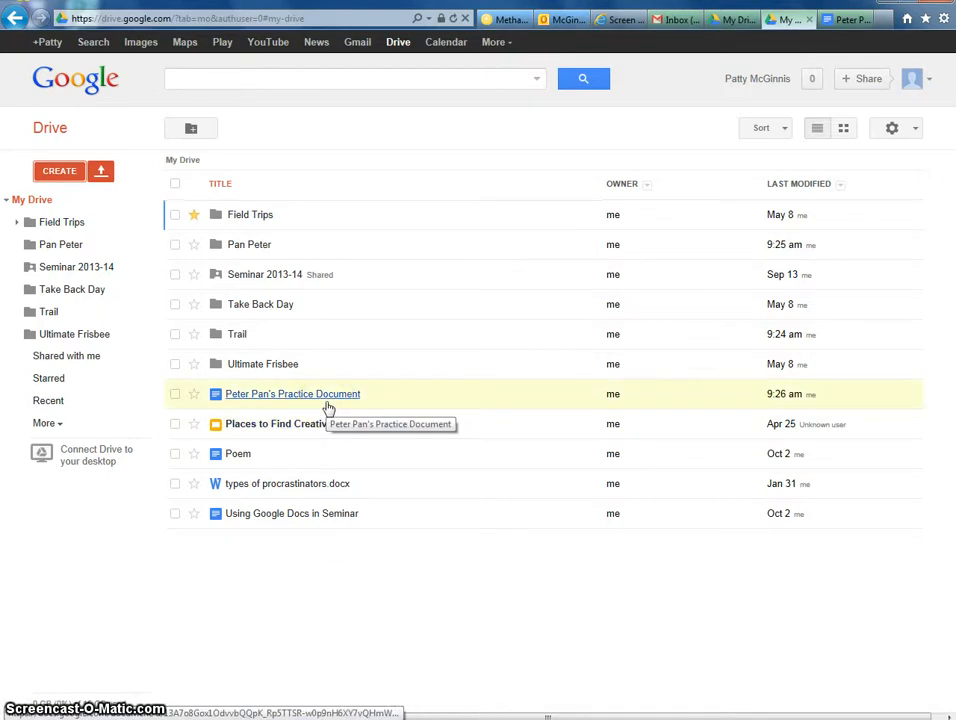
click(176, 395)
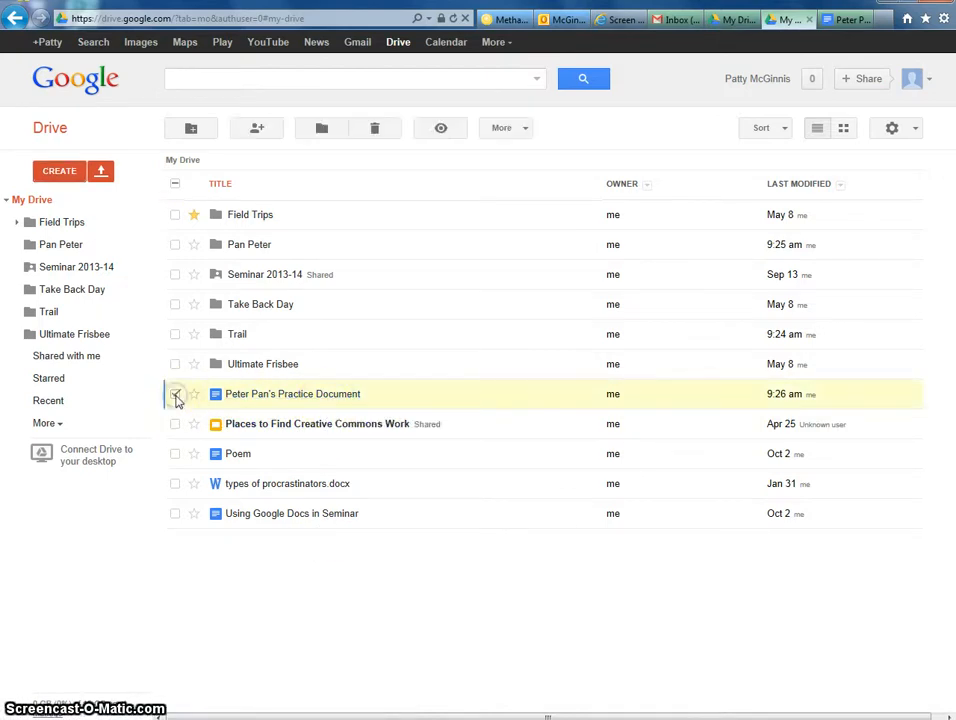
Move Peter Pan's Practice Document into the Pan Peter folder and open that folder
right_click(245, 400)
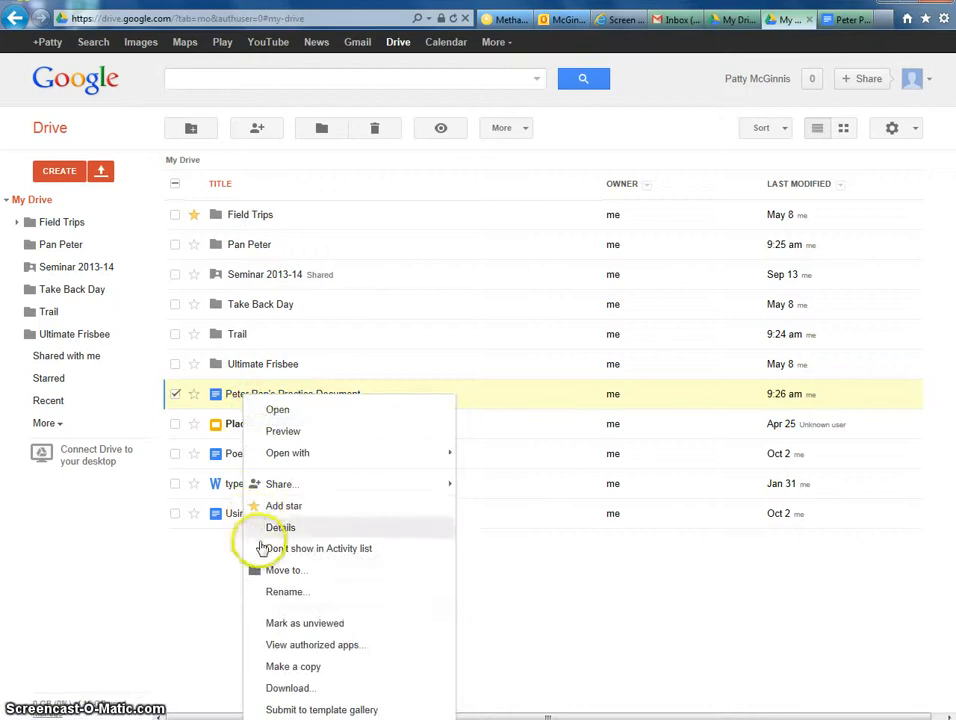
click(280, 569)
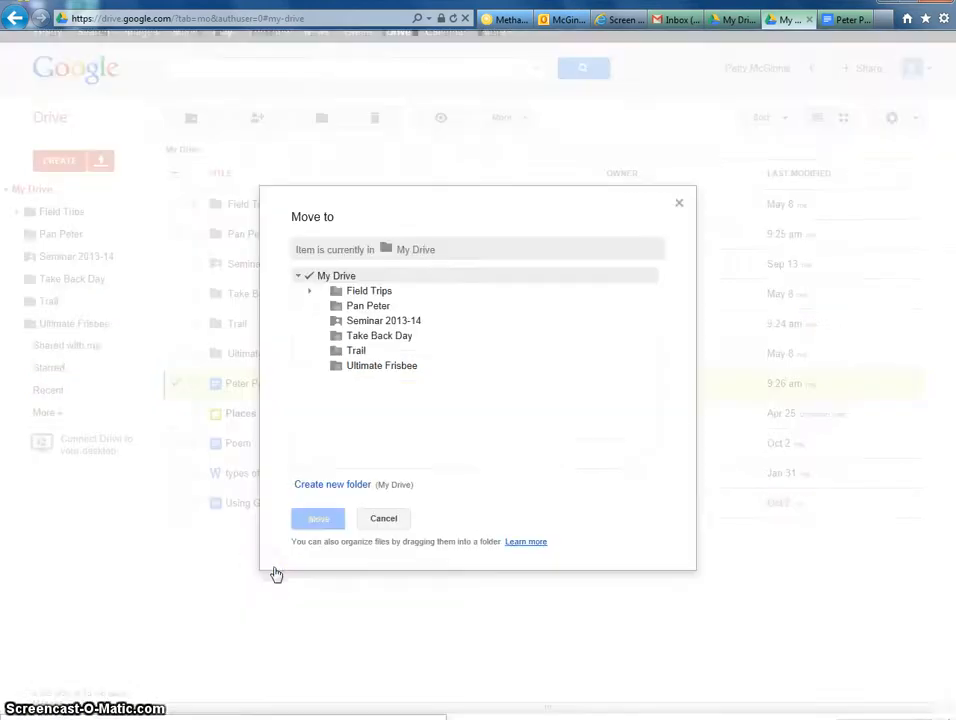
click(360, 306)
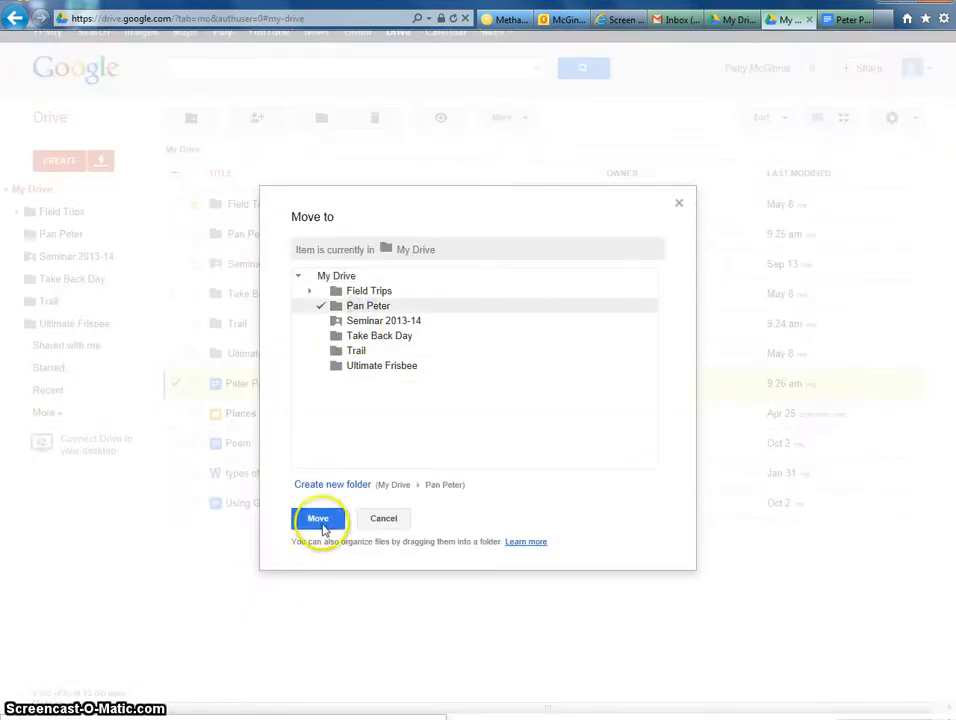
click(318, 519)
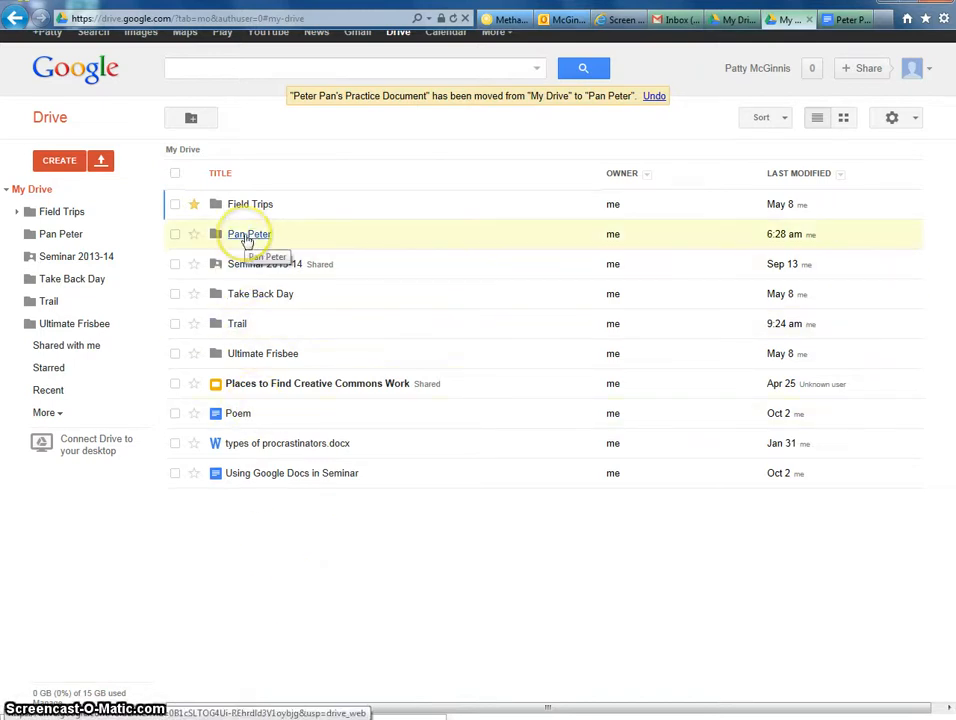
click(247, 236)
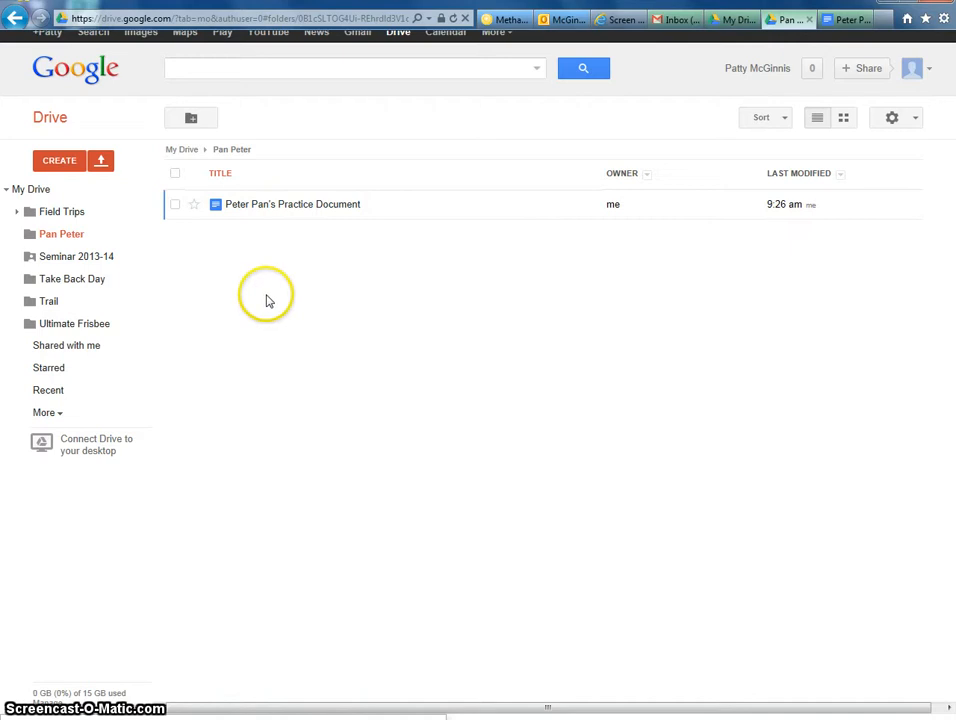
Go back to My Drive and confirm the practice document no longer appears there
click(15, 19)
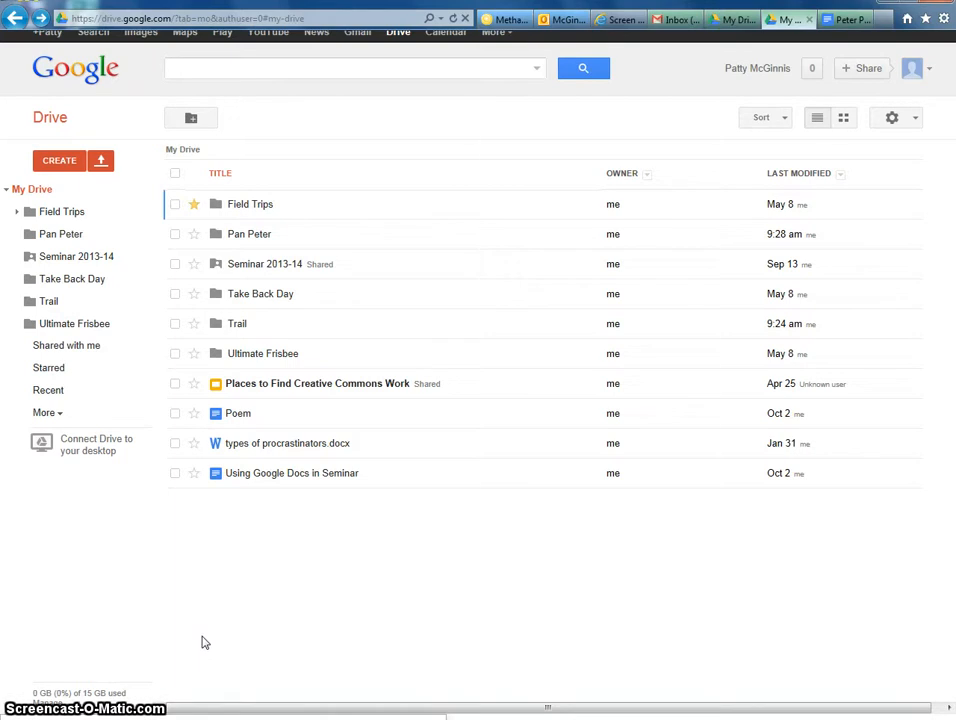
click(204, 615)
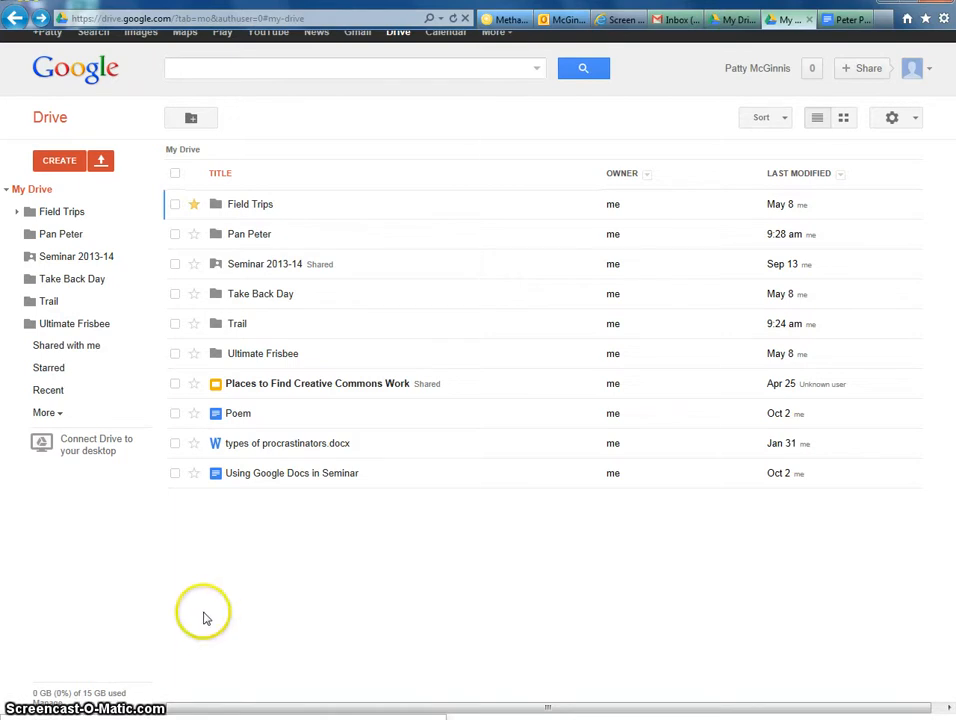